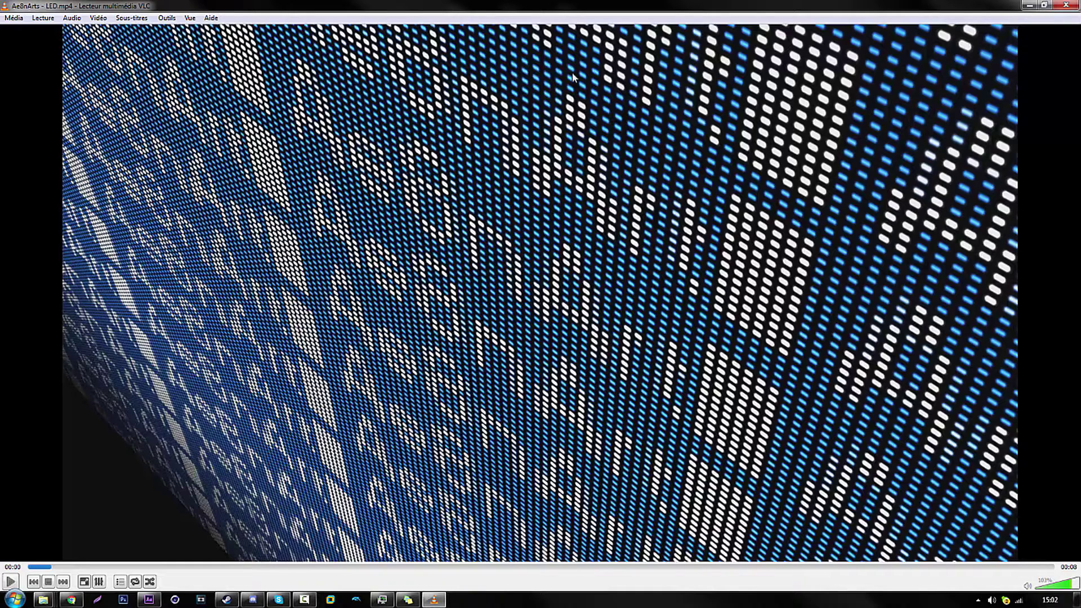
- Play the finished LED screen video as a reference and close the player
{"action": "left_click", "coordinate": [11, 581]}
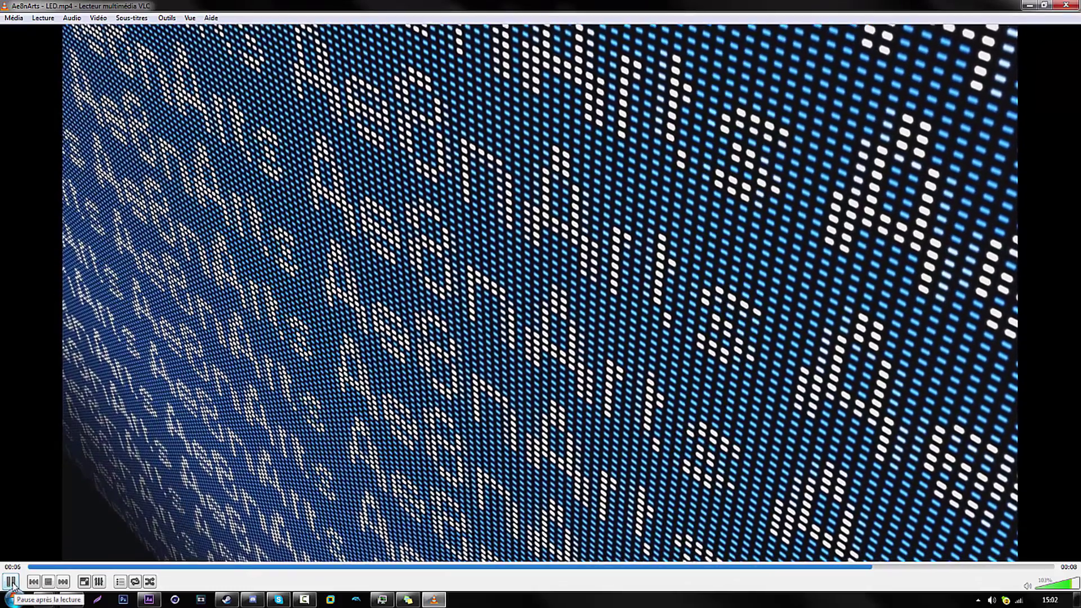
{"action": "left_click", "coordinate": [12, 582]}
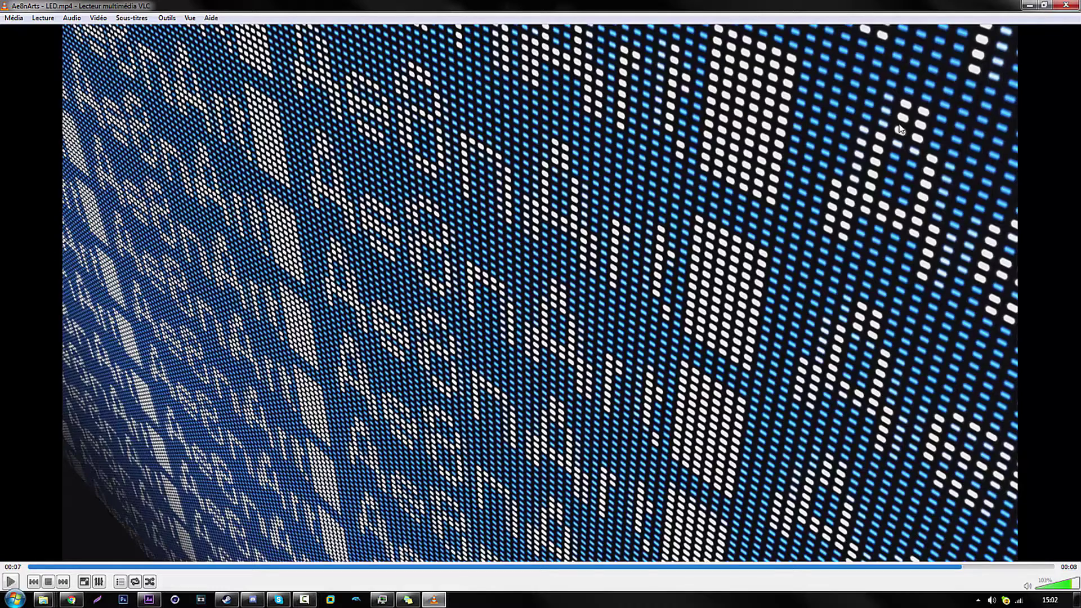
{"action": "left_click", "coordinate": [1066, 5]}
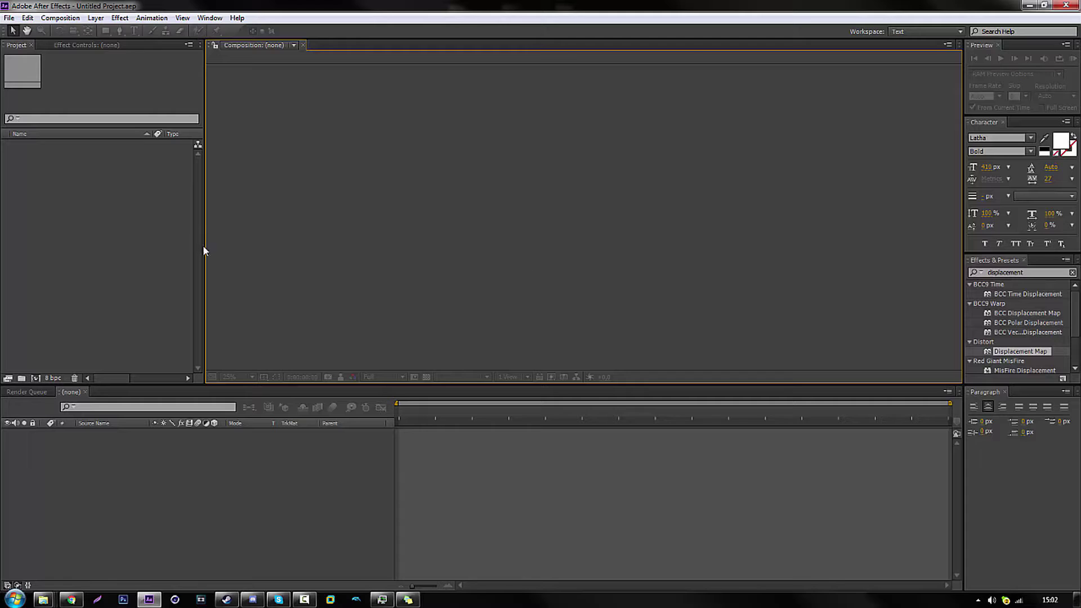
{"action": "left_click", "coordinate": [82, 256]}
{"action": "left_click", "coordinate": [71, 17]}
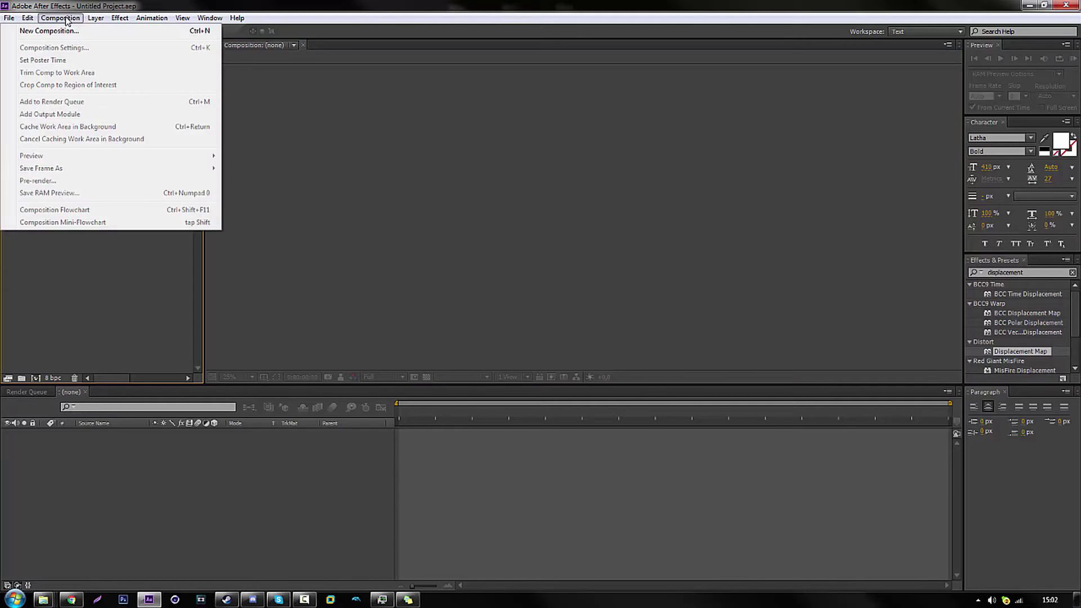
{"action": "left_click", "coordinate": [116, 4]}
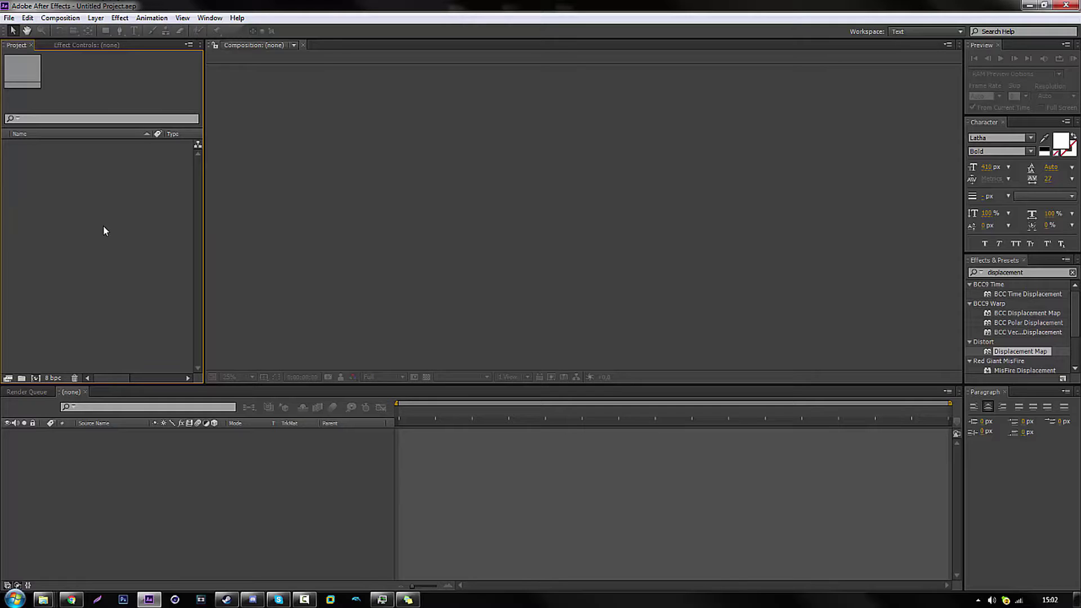
- Create a project folder named "Tuesday Tips - LCD"
{"action": "left_click", "coordinate": [23, 379]}
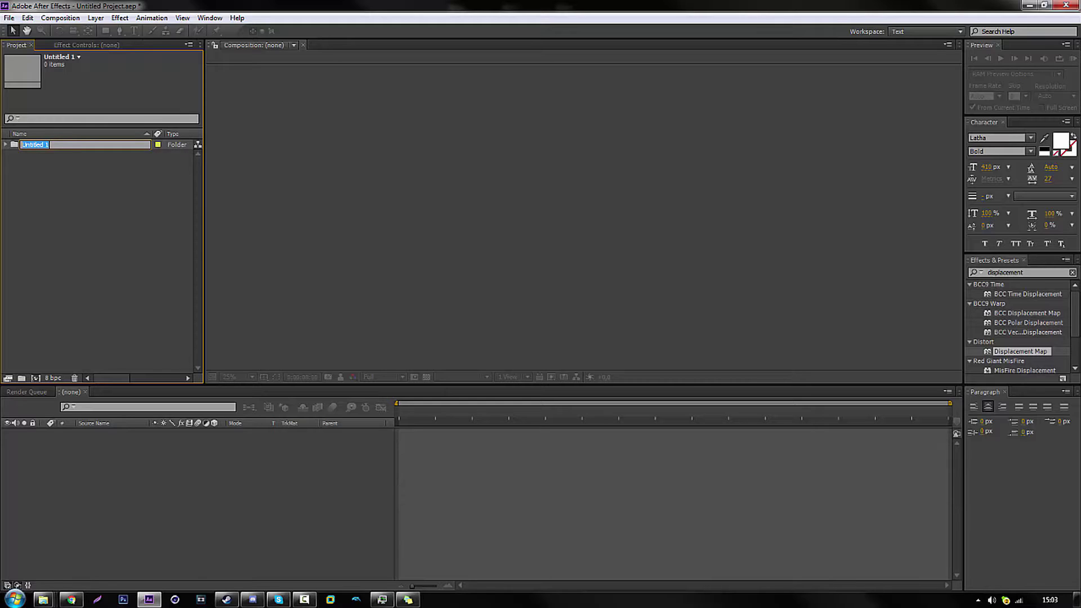
{"action": "type", "text": "AE"}
{"action": "key", "text": "BackSpace"}
{"action": "type", "text": "Warz"}
{"action": "key", "text": "BackSpace"}
{"action": "key", "text": "BackSpace"}
{"action": "key", "text": "BackSpace"}
{"action": "type", "text": "Tuesday Tips - LCD"}
{"action": "key", "text": "Return"}
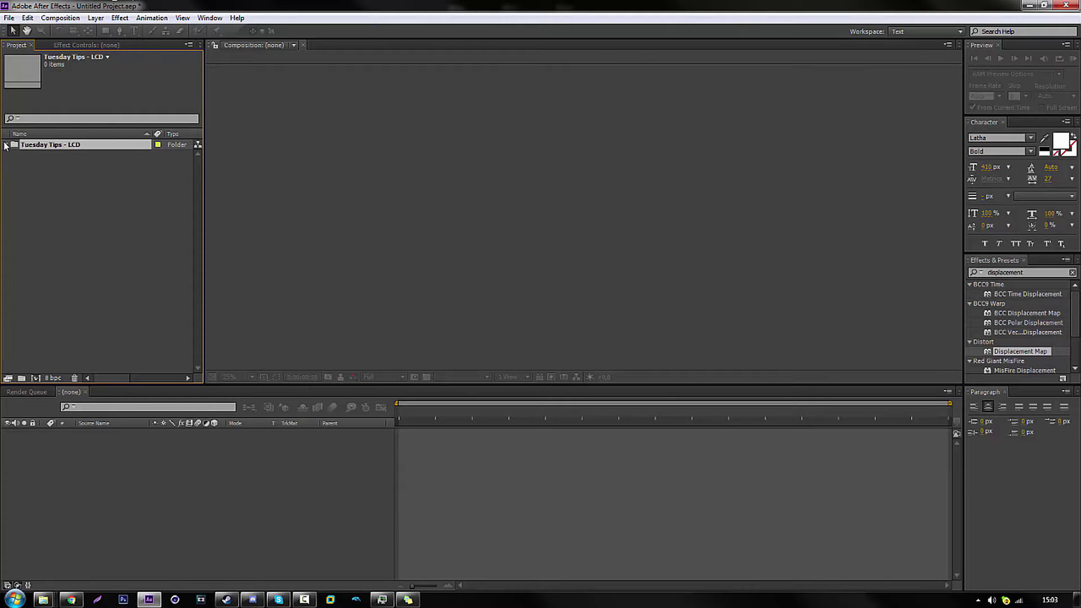
- Create a 3665 × 2291 px, 60 fps composition named "Text" inside the Tuesday Tips - LCD folder
{"action": "left_click", "coordinate": [28, 376]}
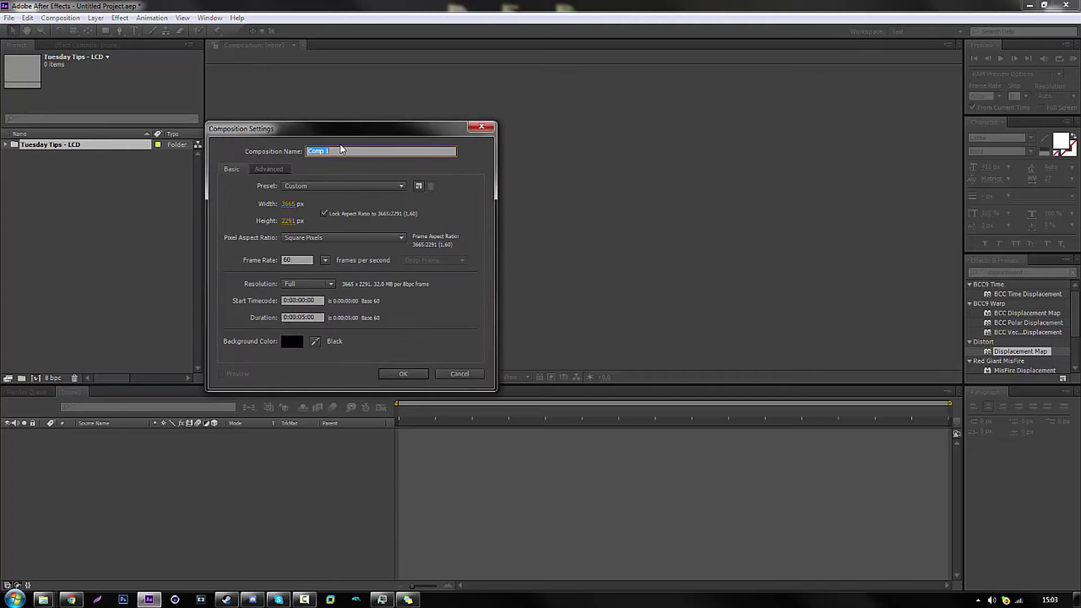
{"action": "type", "text": "Text"}
{"action": "key", "text": "Return"}
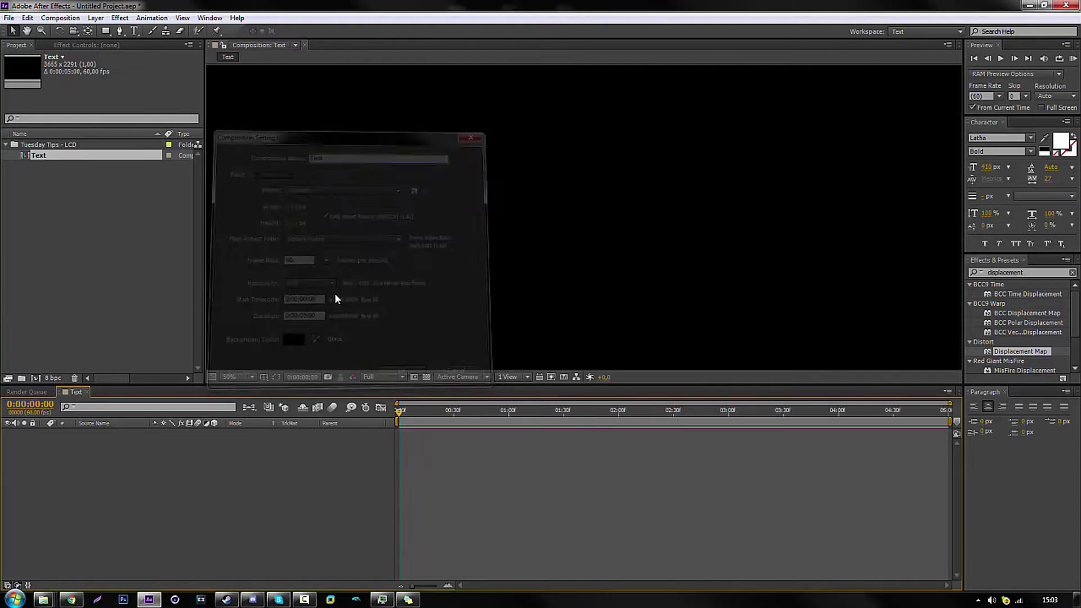
{"action": "left_click", "coordinate": [231, 377]}
{"action": "left_click", "coordinate": [242, 390]}
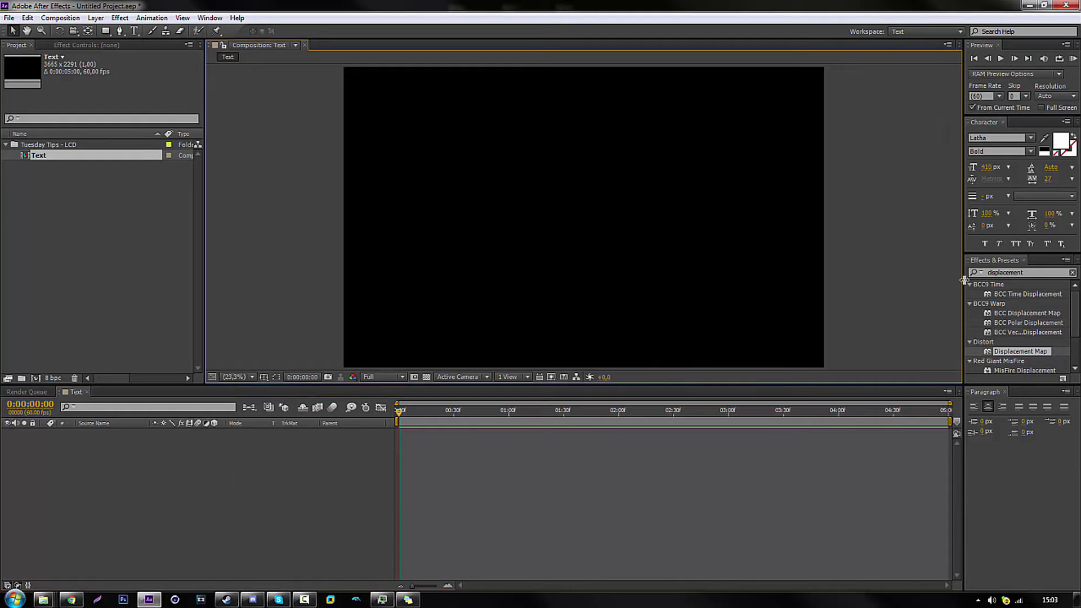
- Add a wide paragraph text box in the upper part of the composition containing "TuesdayTips"
{"action": "left_click", "coordinate": [248, 497]}
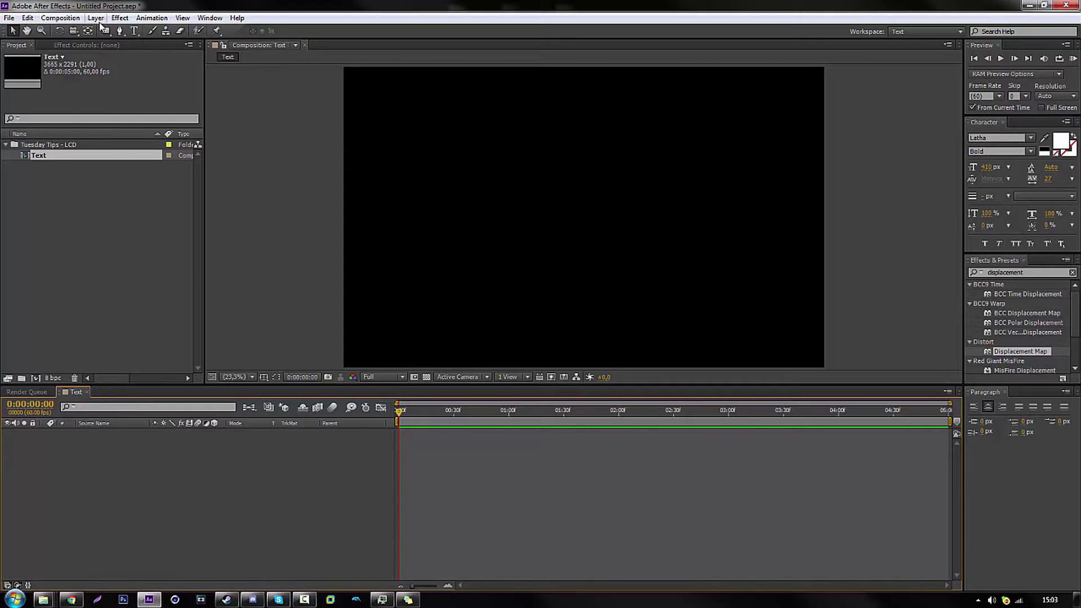
{"action": "left_click", "coordinate": [134, 30]}
{"action": "left_click_drag", "start_coordinate": [401, 130], "coordinate": [727, 226]}
{"action": "type", "text": "Tu"}
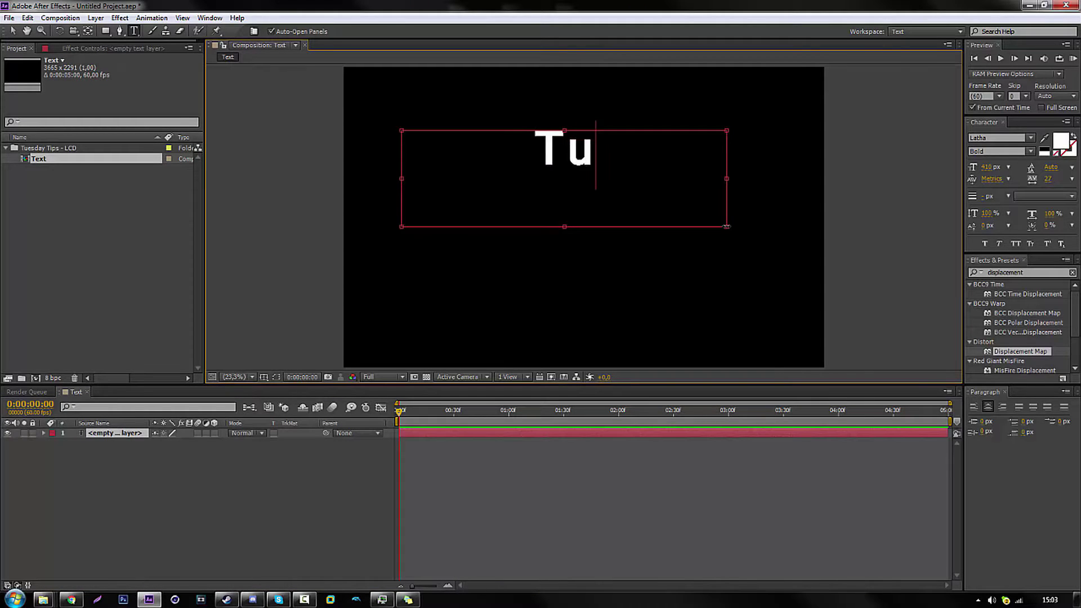
{"action": "type", "text": "esdayTips"}
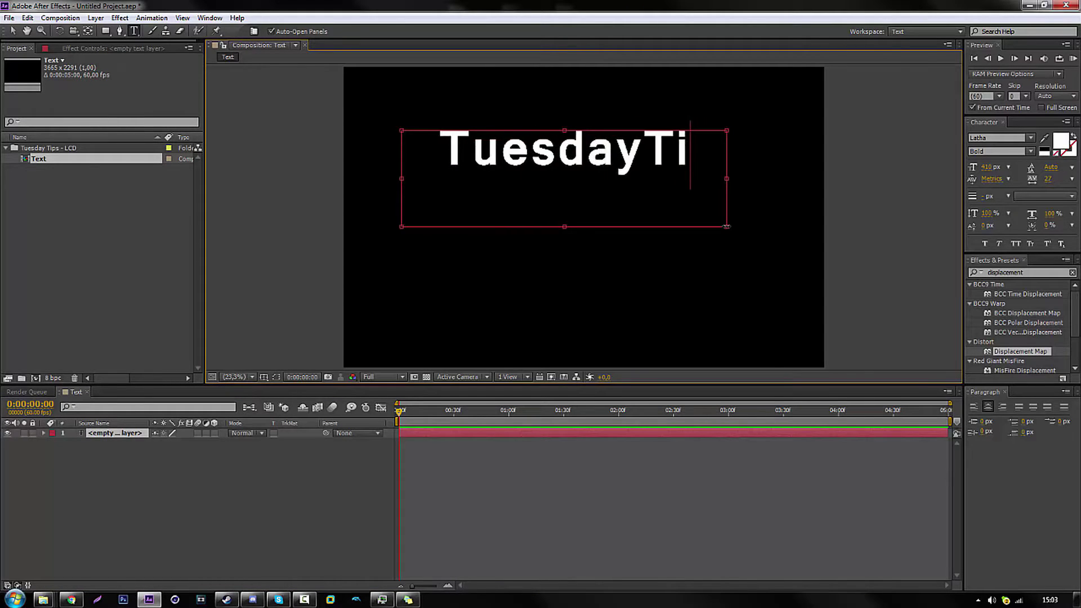
- Select the whole TuesdayTips text and change its font to VCR OSD Mono
{"action": "key", "text": "ctrl+a"}
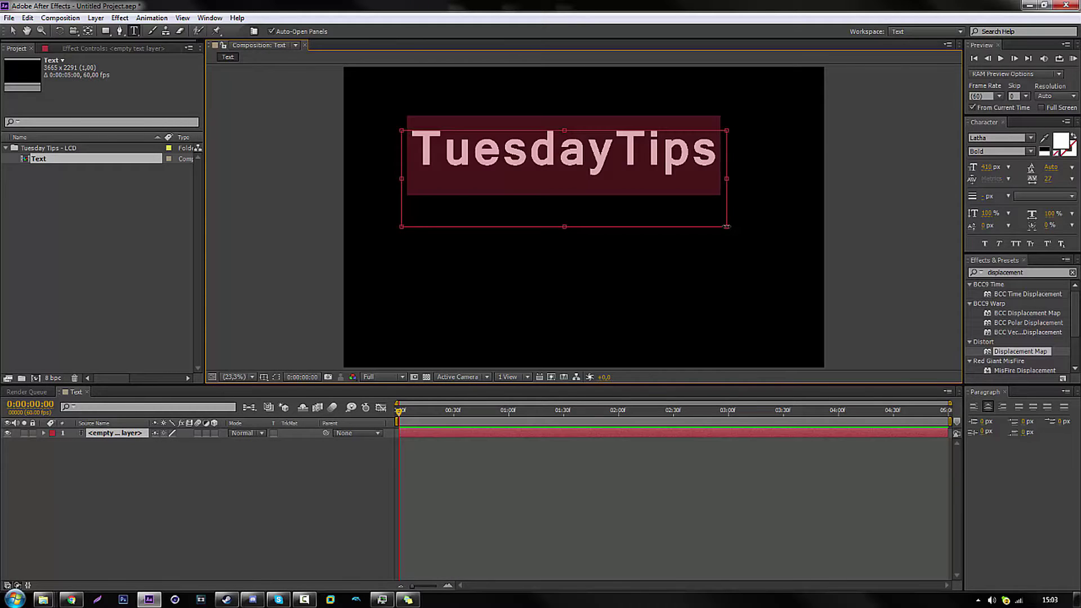
{"action": "left_click", "coordinate": [1031, 138]}
{"action": "scroll", "coordinate": [1042, 213], "scroll_direction": "up", "scroll_amount": 2}
{"action": "left_click_drag", "start_coordinate": [1075, 220], "coordinate": [1072, 205]}
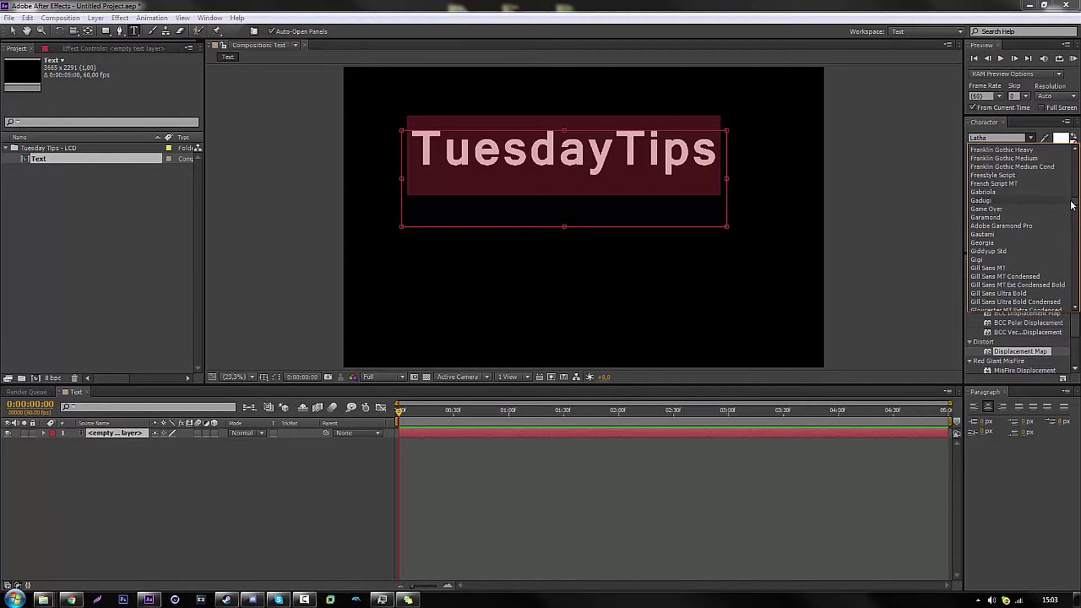
{"action": "mouse_move", "coordinate": [381, 599]}
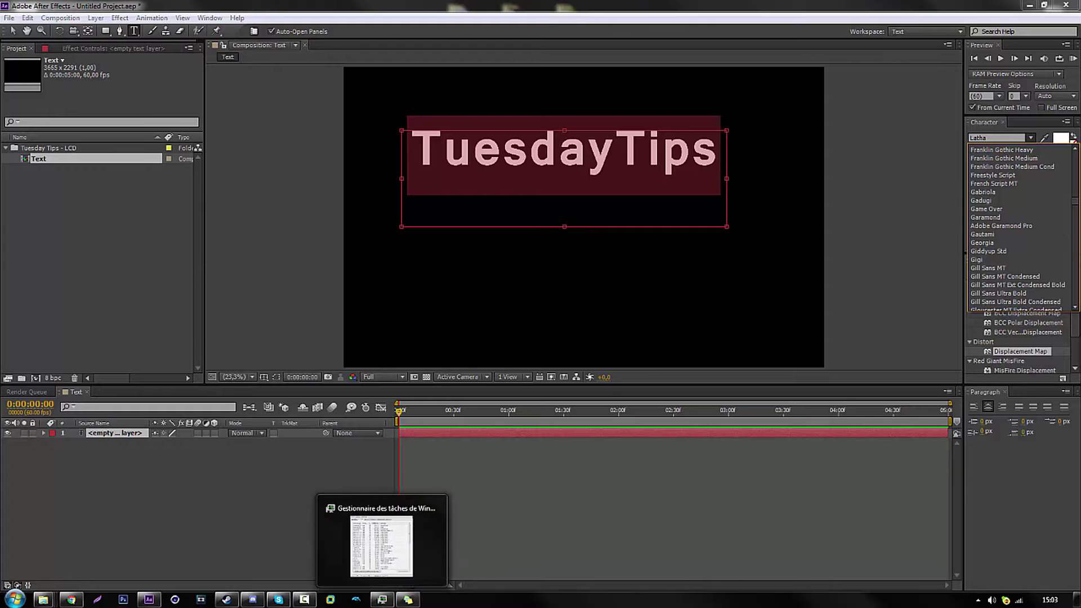
{"action": "left_click", "coordinate": [305, 599]}
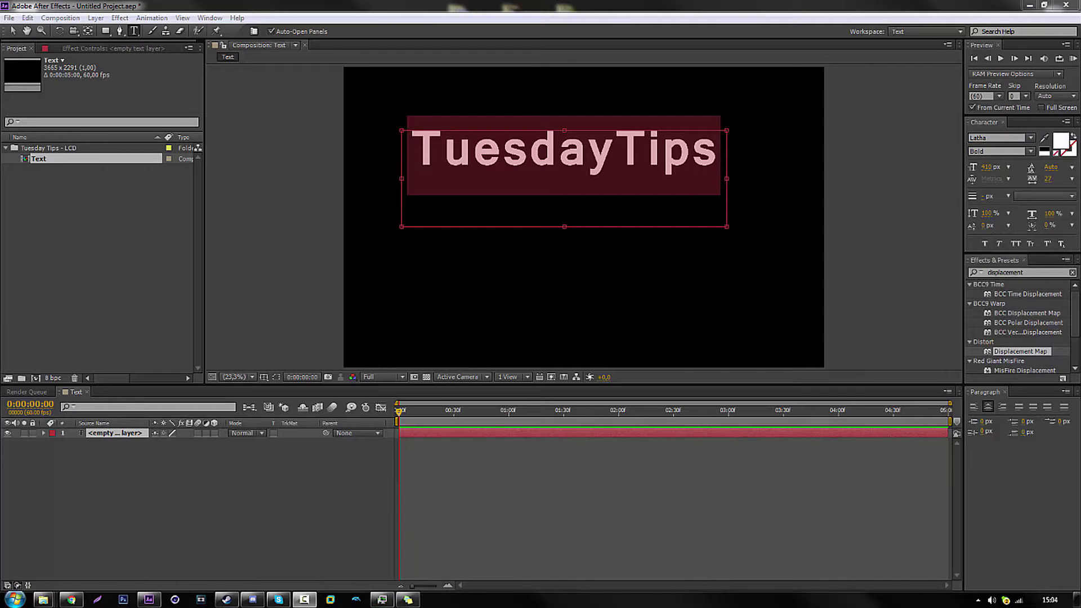
{"action": "left_click", "coordinate": [989, 138]}
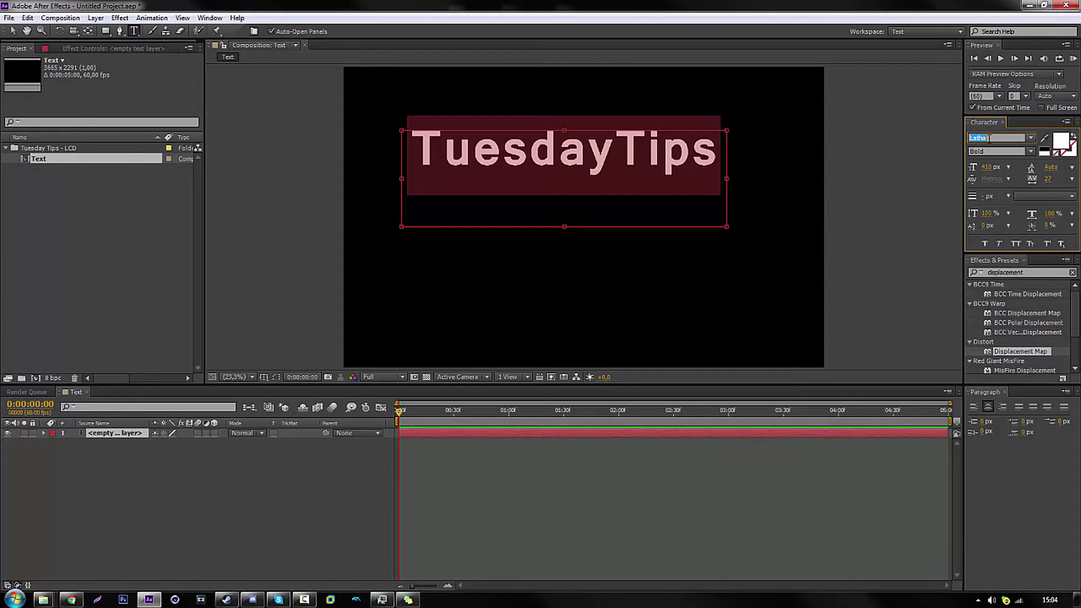
{"action": "key", "text": "Up"}
{"action": "left_click", "coordinate": [1031, 138]}
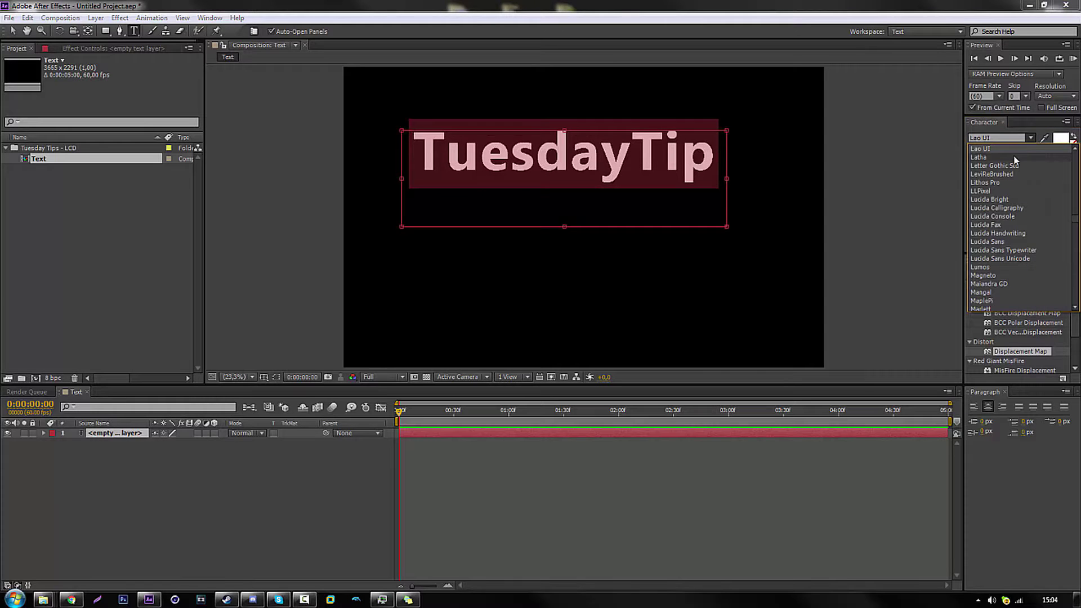
{"action": "scroll", "coordinate": [1009, 174], "scroll_direction": "up", "scroll_amount": 2}
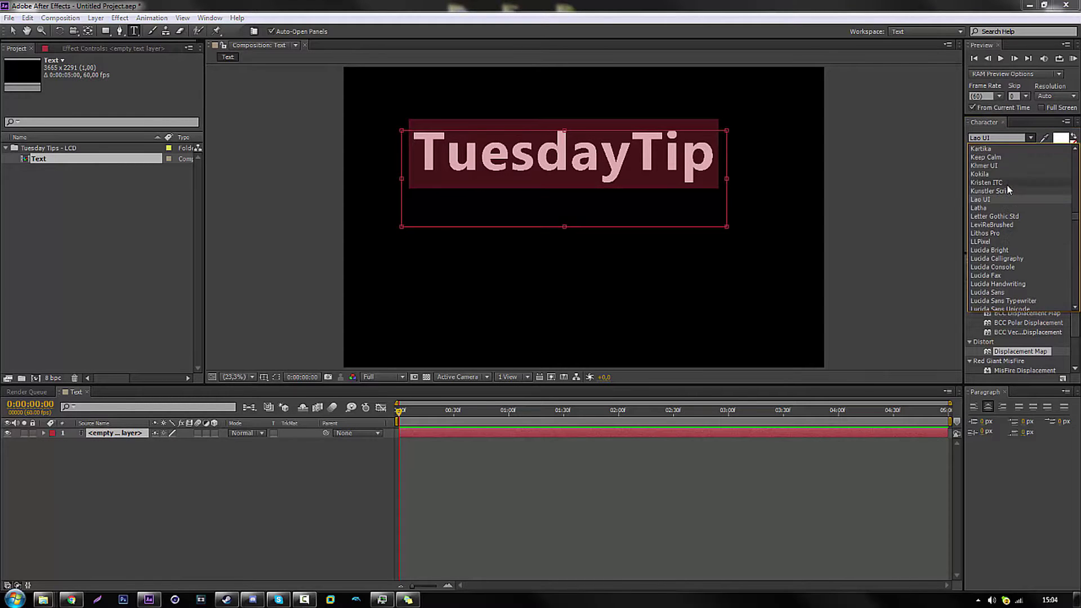
{"action": "scroll", "coordinate": [1008, 185], "scroll_direction": "down", "scroll_amount": 20}
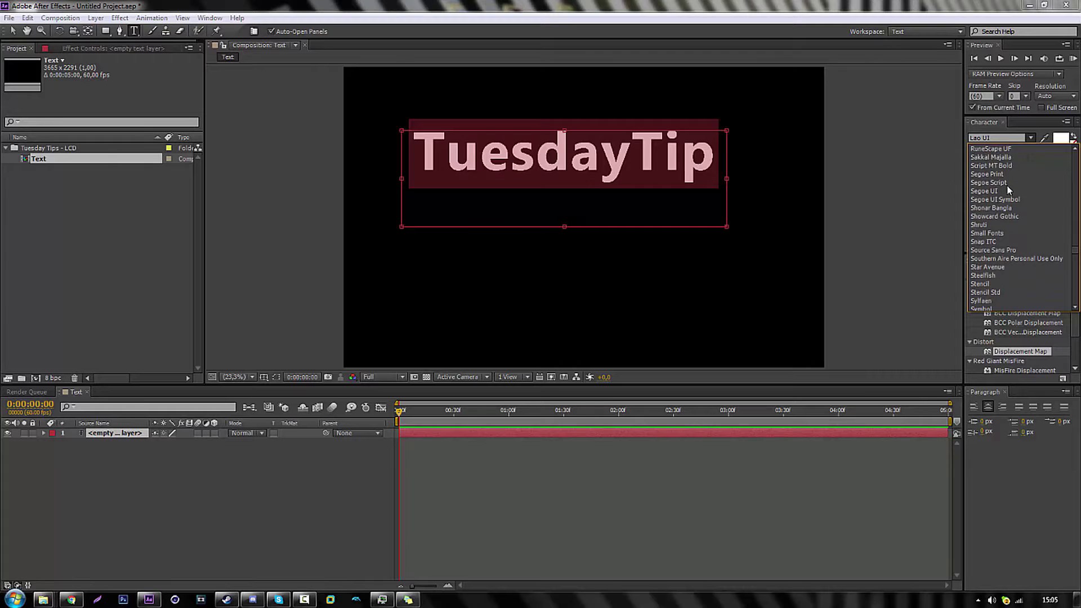
{"action": "scroll", "coordinate": [1008, 244], "scroll_direction": "down", "scroll_amount": 10}
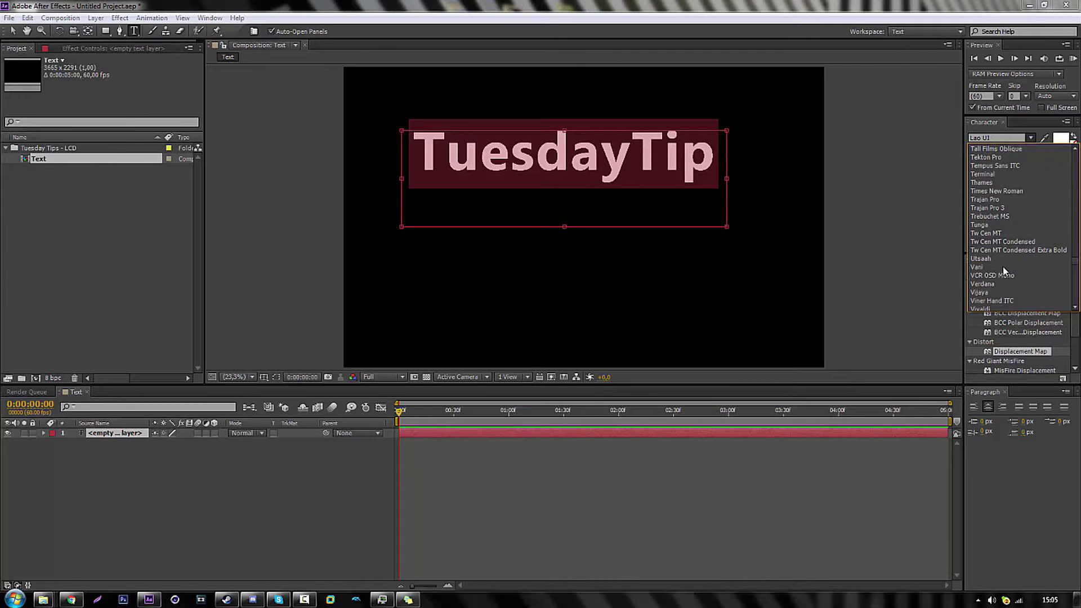
{"action": "left_click", "coordinate": [1002, 276]}
- Select all of the TuesdayTips text and set its font to Small Fonts
{"action": "left_click", "coordinate": [596, 184]}
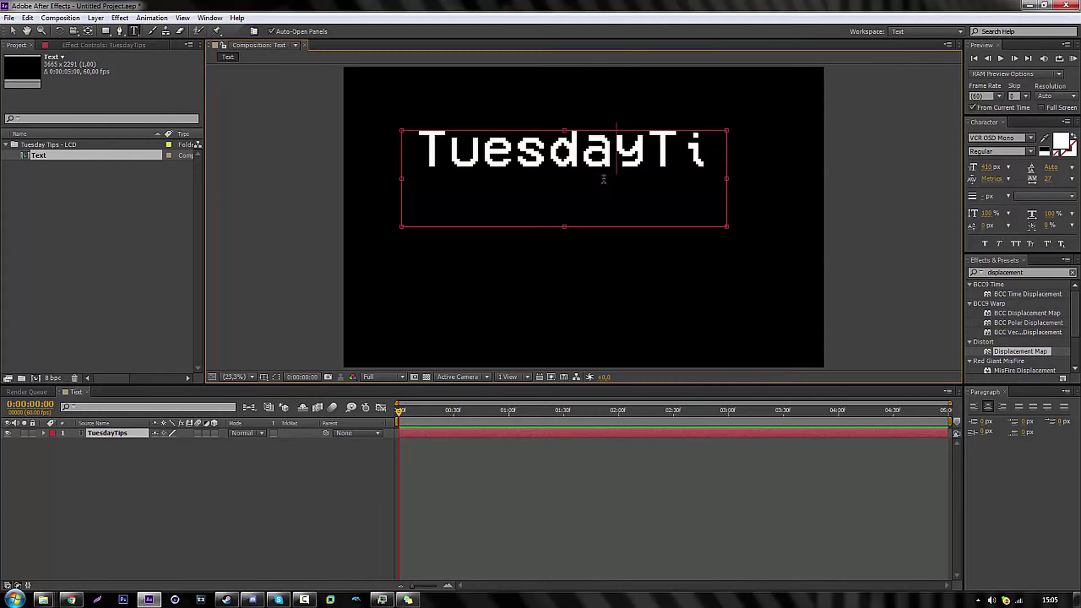
{"action": "left_click_drag", "start_coordinate": [692, 150], "coordinate": [442, 142]}
{"action": "left_click_drag", "start_coordinate": [692, 171], "coordinate": [418, 153]}
{"action": "left_click", "coordinate": [699, 155]}
{"action": "left_click_drag", "start_coordinate": [691, 155], "coordinate": [515, 151]}
{"action": "left_click", "coordinate": [616, 152]}
{"action": "key", "text": "ctrl+a"}
{"action": "left_click", "coordinate": [1030, 138]}
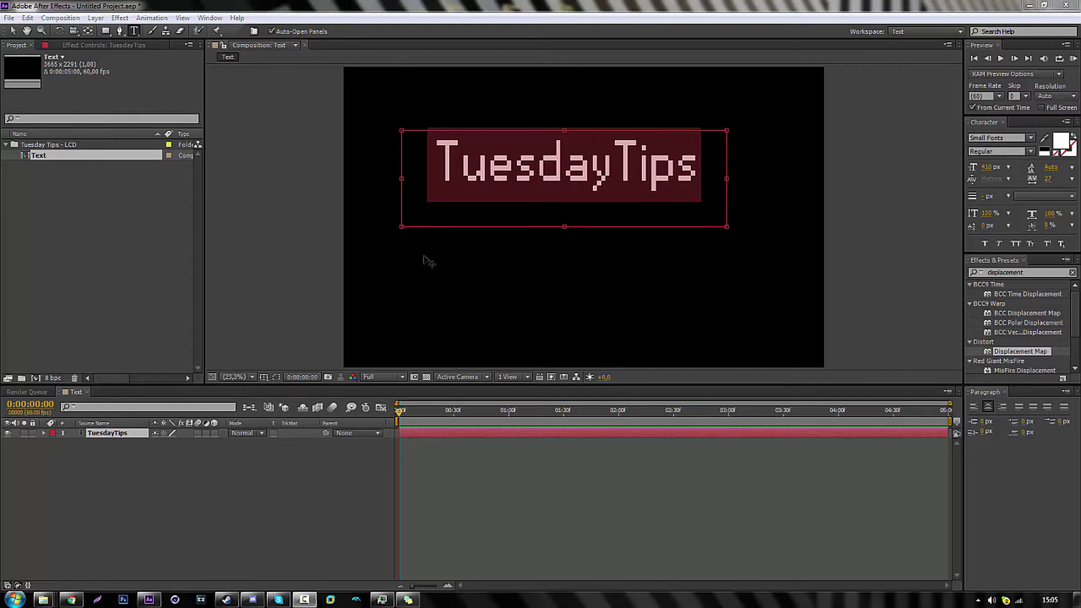
- Enlarge the TuesdayTips text layer slightly and center it horizontally along the composition's upper edge
{"action": "left_click", "coordinate": [133, 434]}
{"action": "key", "text": "v"}
{"action": "left_click_drag", "start_coordinate": [695, 189], "coordinate": [715, 190]}
{"action": "left_click_drag", "start_coordinate": [565, 152], "coordinate": [584, 88]}
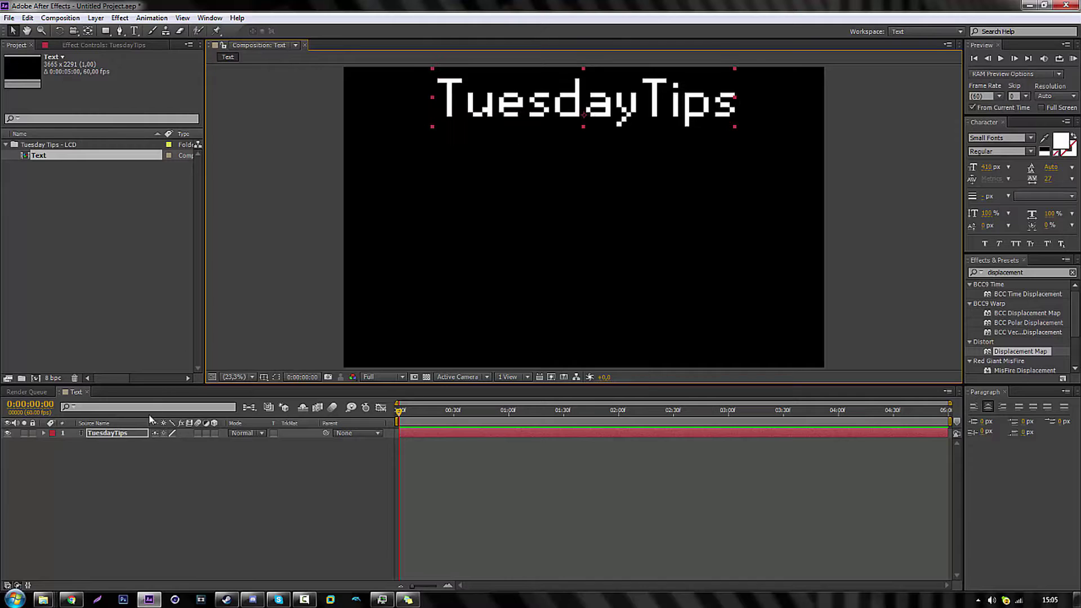
{"action": "key", "text": "Left"}
{"action": "key", "text": "Left"}
{"action": "key", "text": "Left"}
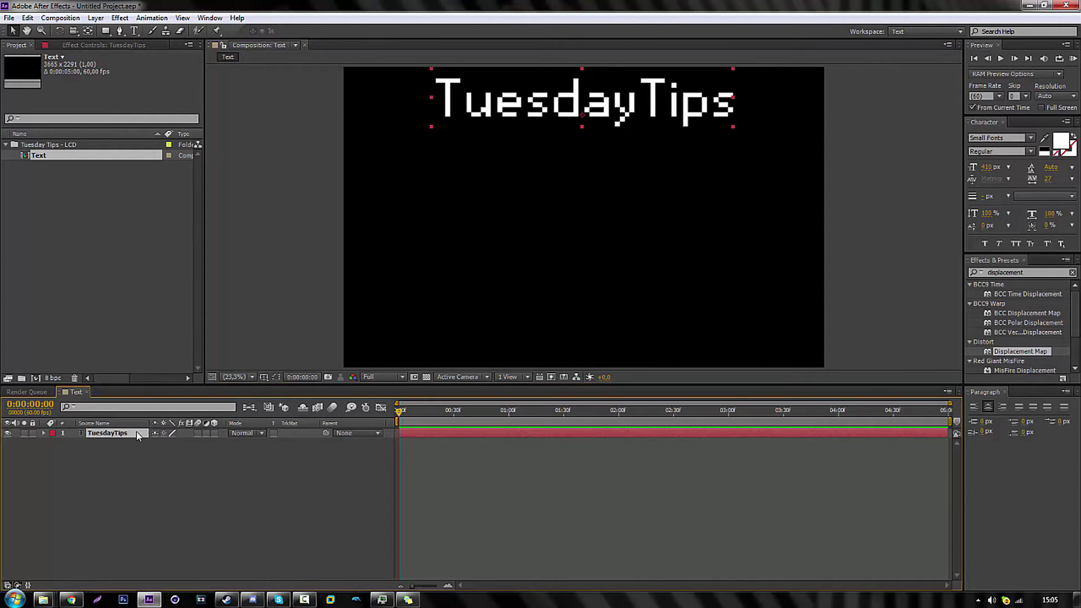
- Duplicate the TuesdayTips layer and move the copy straight down to form a second line beneath the original
{"action": "key", "text": "ctrl+d"}
{"action": "key", "text": "shift+Down"}
{"action": "key", "text": "shift+Down"}
{"action": "key", "text": "shift+Down"}
{"action": "key", "text": "shift+Down"}
{"action": "key", "text": "shift+Down"}
{"action": "key", "text": "shift+Down"}
{"action": "key", "text": "shift+Down"}
{"action": "key", "text": "shift+Down"}
{"action": "key", "text": "shift+Down"}
{"action": "key", "text": "shift+Down"}
{"action": "key", "text": "shift+Down"}
{"action": "key", "text": "shift+Down"}
{"action": "key", "text": "shift+Down"}
{"action": "key", "text": "shift+Down"}
{"action": "key", "text": "shift+Down"}
{"action": "key", "text": "shift+Down"}
{"action": "key", "text": "shift+Down"}
{"action": "key", "text": "shift+Down"}
{"action": "key", "text": "shift+Down"}
{"action": "key", "text": "shift+Down"}
{"action": "key", "text": "shift+Down"}
{"action": "key", "text": "shift+Down"}
{"action": "key", "text": "shift+Down"}
{"action": "key", "text": "shift+Down"}
{"action": "key", "text": "shift+Down"}
{"action": "key", "text": "shift+Down"}
{"action": "key", "text": "shift+Down"}
{"action": "key", "text": "shift+Down"}
{"action": "key", "text": "shift+Down"}
{"action": "key", "text": "shift+Down"}
{"action": "key", "text": "shift+Down"}
{"action": "key", "text": "shift+Down"}
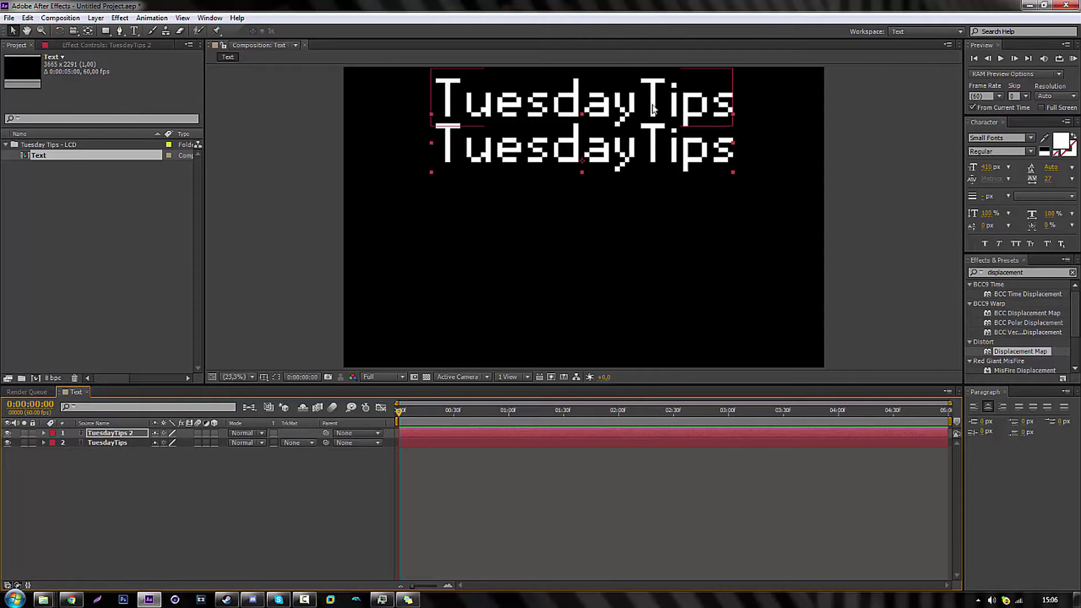
- Check the gap between the two text lines up close and nudge the second line down to refine the spacing
{"action": "key", "text": "period"}
{"action": "key", "text": "period"}
{"action": "key", "text": "period"}
{"action": "key", "text": "period"}
{"action": "key", "text": "period"}
{"action": "key", "text": "space"}
{"action": "left_click_drag", "start_coordinate": [666, 135], "coordinate": [618, 232]}
{"action": "key", "text": "shift+Down"}
{"action": "key", "text": "shift+Down"}
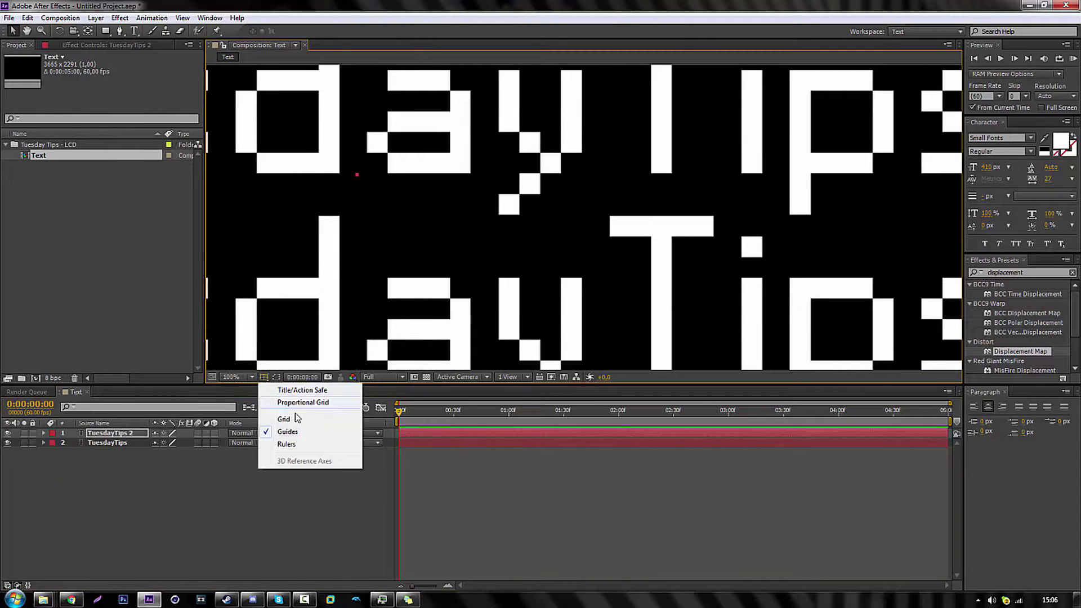
- Show the composition grid to check the spacing of the two text lines, and hide it again
{"action": "left_click", "coordinate": [273, 420]}
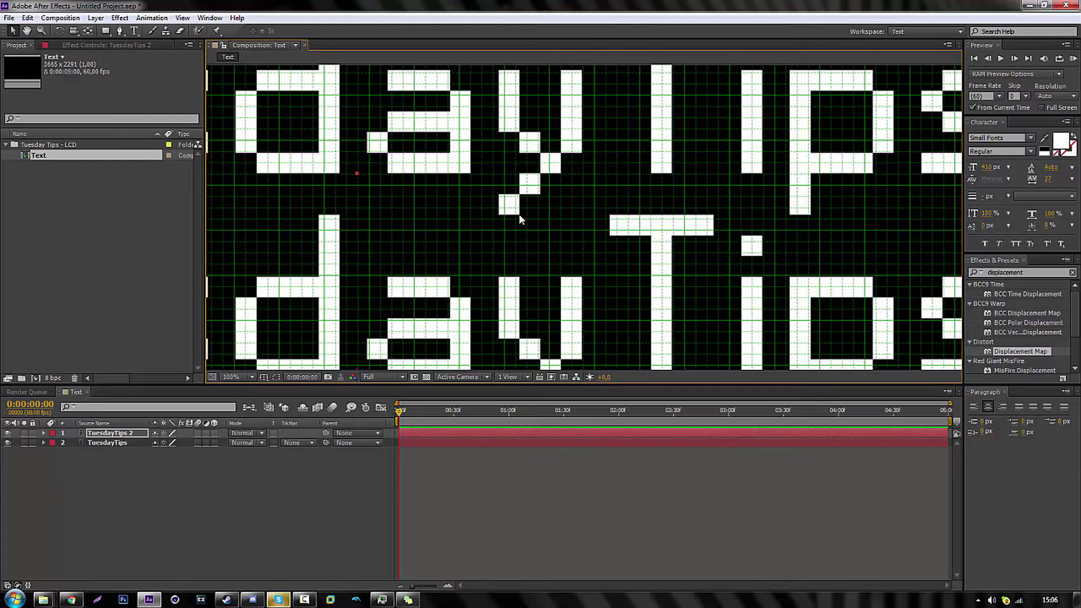
{"action": "left_click", "coordinate": [252, 377]}
{"action": "left_click", "coordinate": [264, 377]}
{"action": "left_click", "coordinate": [285, 418]}
{"action": "scroll", "coordinate": [476, 217], "scroll_direction": "down", "scroll_amount": 2}
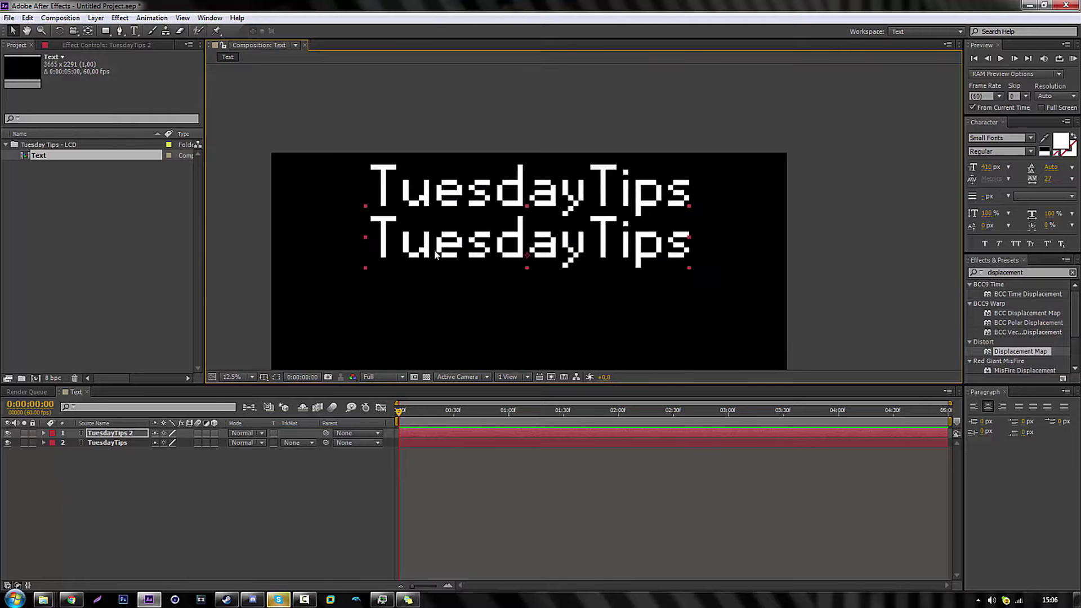
{"action": "scroll", "coordinate": [436, 253], "scroll_direction": "down", "scroll_amount": 1}
- Duplicate both TuesdayTips layers and move the two copies straight down below the first two lines
{"action": "left_click", "coordinate": [117, 443]}
{"action": "left_click", "coordinate": [123, 434], "text": "shift"}
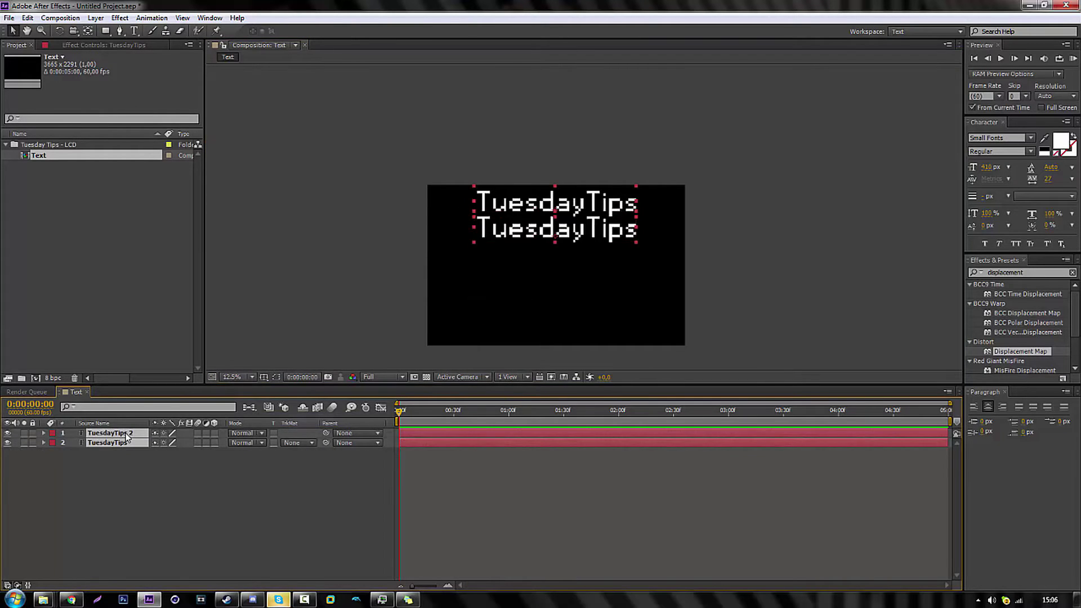
{"action": "left_click", "coordinate": [236, 377]}
{"action": "left_click", "coordinate": [253, 393]}
{"action": "key", "text": "ctrl+d"}
{"action": "key", "text": "Down"}
{"action": "key", "text": "Down"}
{"action": "key", "text": "Down"}
{"action": "key", "text": "Down"}
{"action": "key", "text": "Down"}
{"action": "key", "text": "Down"}
{"action": "key", "text": "Down"}
{"action": "key", "text": "Down"}
{"action": "key", "text": "Down"}
{"action": "key", "text": "Down"}
{"action": "key", "text": "Down"}
{"action": "key", "text": "Down"}
{"action": "key", "text": "Down"}
{"action": "key", "text": "Down"}
{"action": "key", "text": "Down"}
{"action": "key", "text": "Down"}
{"action": "key", "text": "Down"}
{"action": "key", "text": "Down"}
{"action": "key", "text": "Down"}
{"action": "key", "text": "Down"}
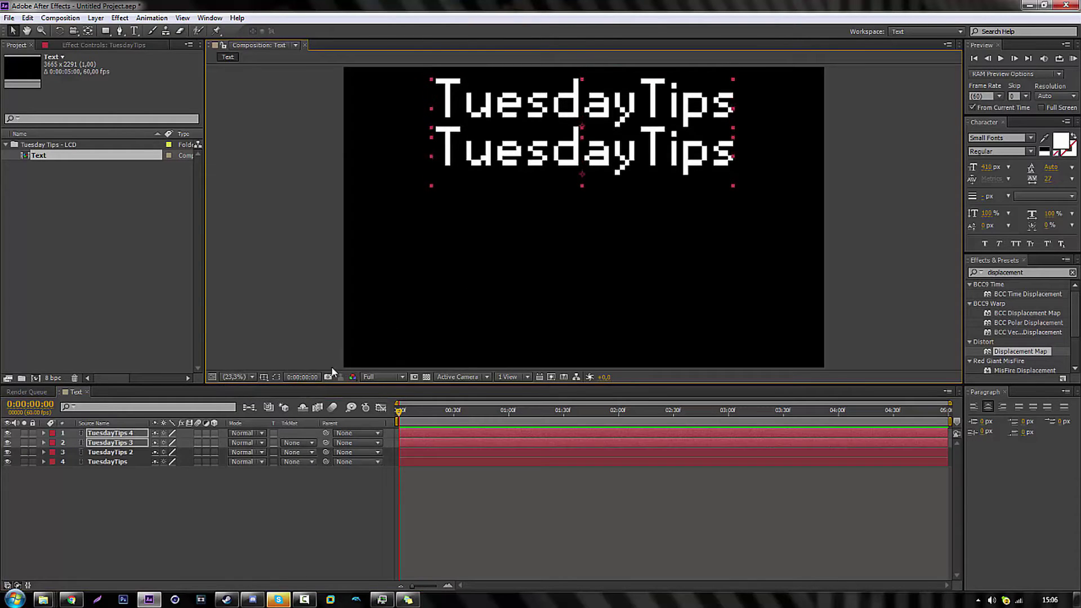
{"action": "key", "text": "shift+Down"}
{"action": "key", "text": "shift+Down"}
{"action": "key", "text": "shift+Down"}
{"action": "key", "text": "shift+Down"}
{"action": "key", "text": "shift+Down"}
{"action": "key", "text": "shift+Down"}
{"action": "key", "text": "shift+Down"}
{"action": "key", "text": "shift+Down"}
{"action": "key", "text": "shift+Down"}
{"action": "key", "text": "shift+Down"}
{"action": "key", "text": "shift+Down"}
{"action": "key", "text": "shift+Down"}
{"action": "key", "text": "shift+Down"}
- Move the two selected TuesdayTips copies straight down to form the third and fourth text lines
{"action": "key", "text": "p"}
{"action": "left_click_drag", "start_coordinate": [186, 462], "coordinate": [194, 464]}
{"action": "left_click_drag", "start_coordinate": [337, 471], "coordinate": [481, 471]}
{"action": "left_click_drag", "start_coordinate": [185, 462], "coordinate": [88, 453]}
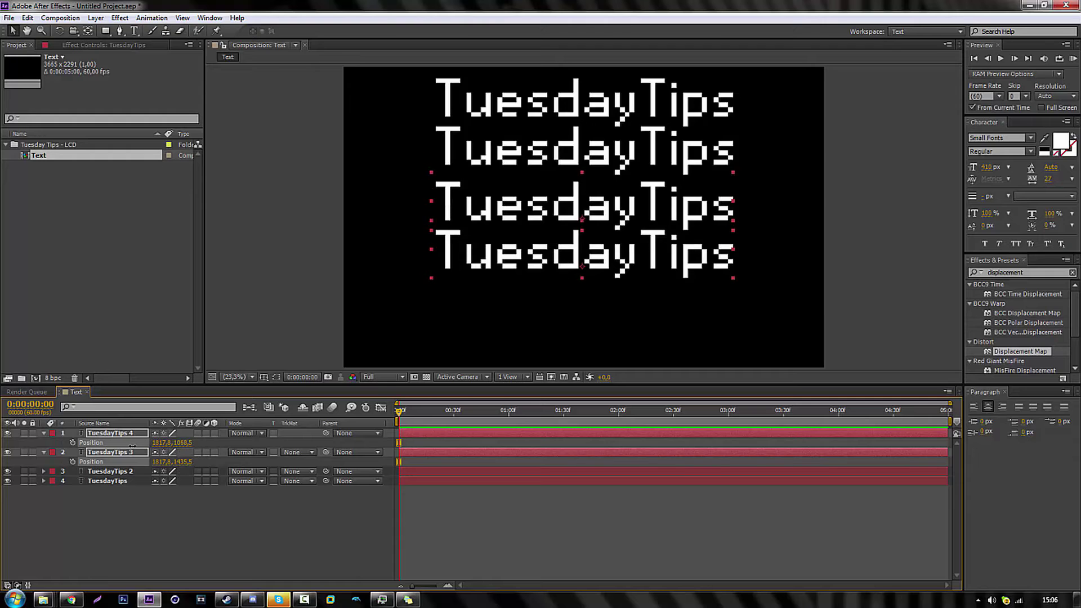
{"action": "left_click_drag", "start_coordinate": [181, 442], "coordinate": [134, 442]}
- Shift TuesdayTips 3 and TuesdayTips 4 together to vertical positions 1464.5 and 1097.5, matching the gap between the first two lines
{"action": "scroll", "coordinate": [596, 246], "scroll_direction": "up", "scroll_amount": 4}
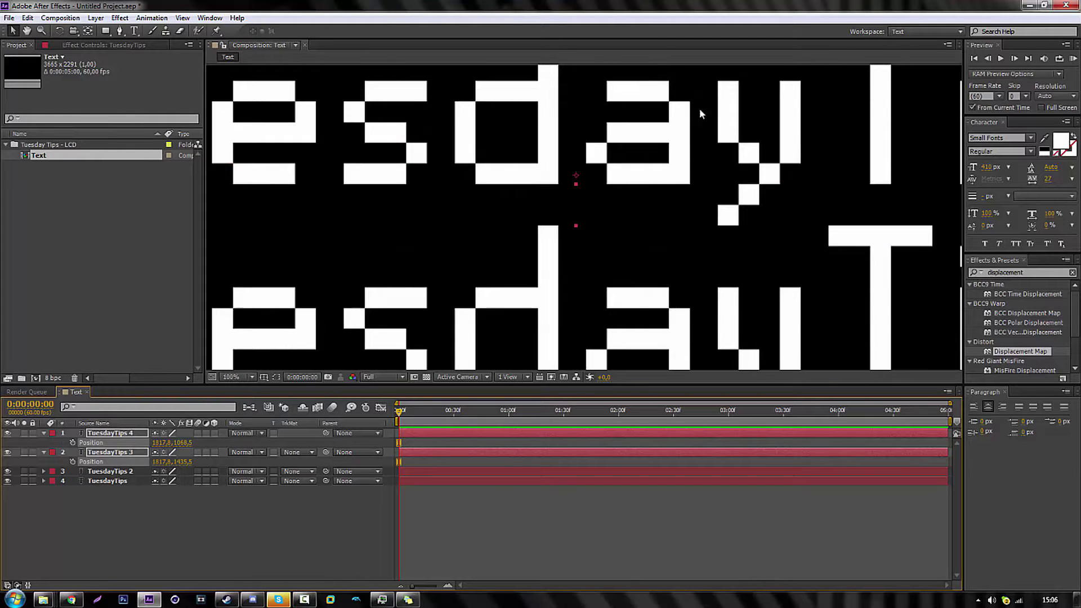
{"action": "left_click_drag", "start_coordinate": [696, 182], "coordinate": [629, 251]}
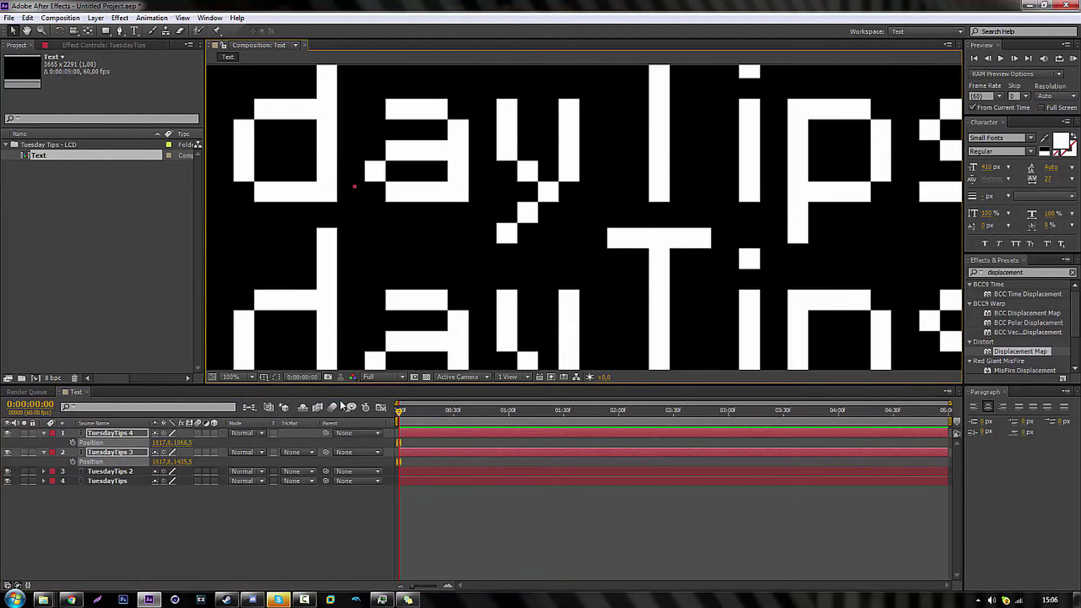
{"action": "left_click", "coordinate": [191, 462]}
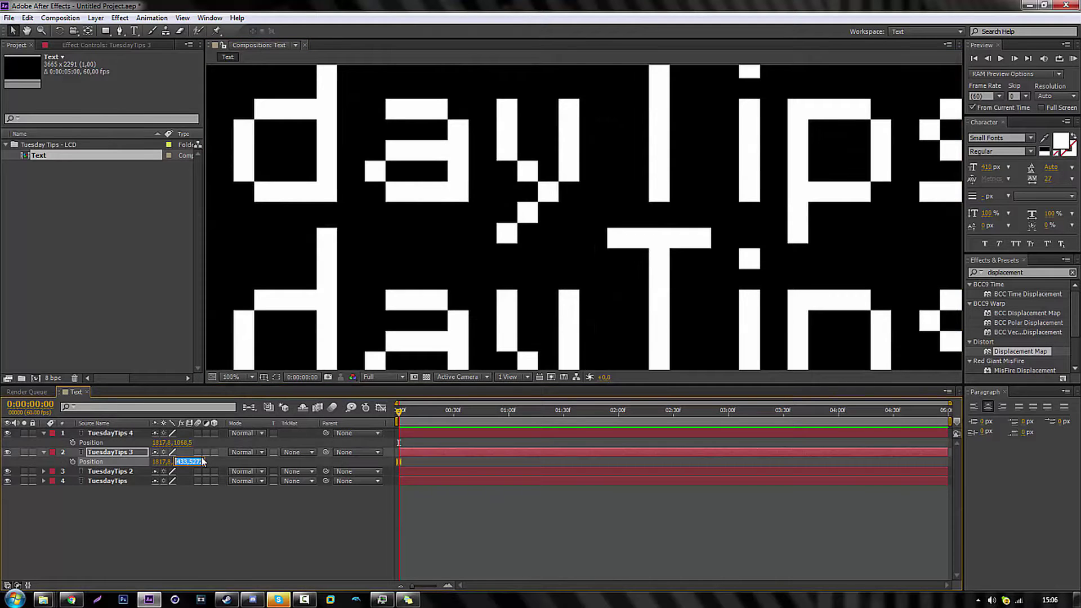
{"action": "left_click", "coordinate": [205, 452]}
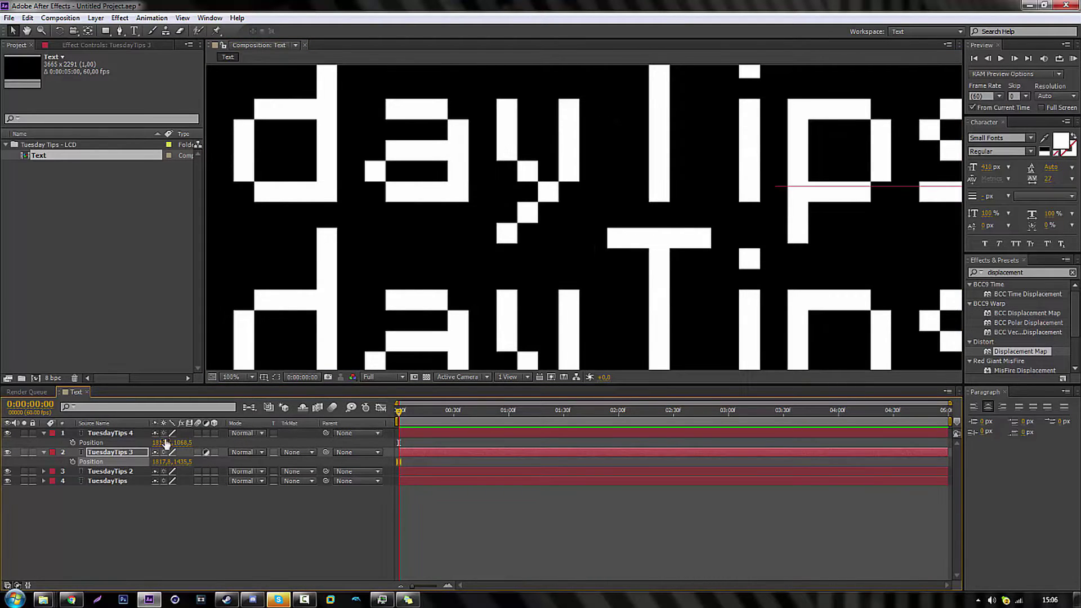
{"action": "left_click", "coordinate": [136, 434]}
{"action": "left_click", "coordinate": [134, 445]}
{"action": "left_click", "coordinate": [130, 451], "text": "ctrl"}
{"action": "left_click", "coordinate": [122, 435], "text": "ctrl"}
{"action": "left_click", "coordinate": [131, 434], "text": "ctrl"}
{"action": "mouse_move", "coordinate": [175, 444]}
{"action": "left_mouse_down"}
{"action": "mouse_move", "coordinate": [196, 448]}
{"action": "mouse_move", "coordinate": [185, 443]}
{"action": "left_mouse_up"}
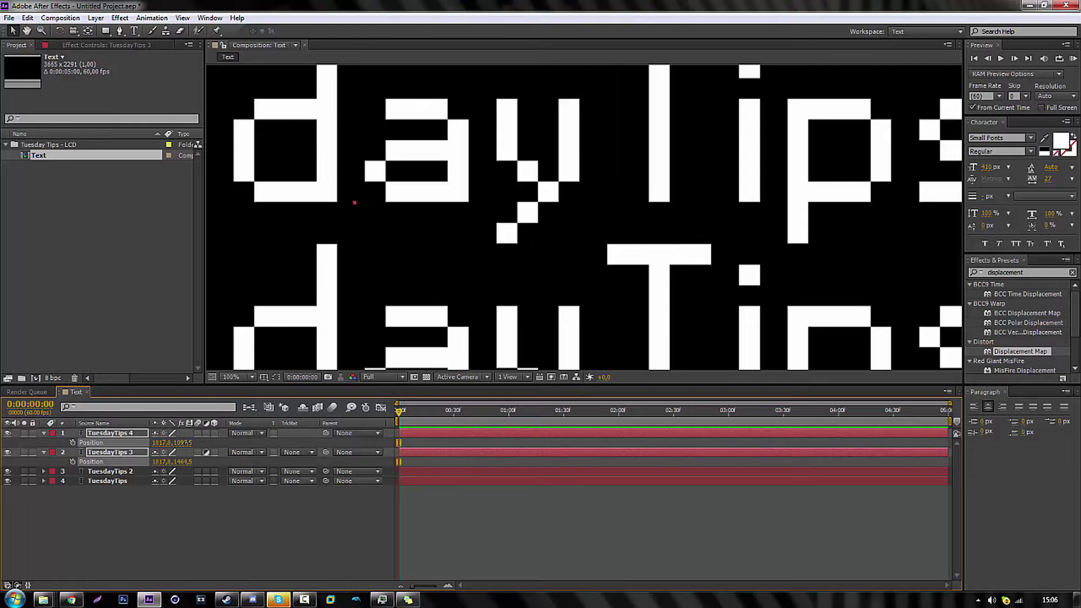
{"action": "left_click", "coordinate": [181, 443]}
- Lower the TuesdayTips 3 line to a vertical position of about 1503.5, turn off its adjustment layer switch, and collapse the layer properties
{"action": "scroll", "coordinate": [490, 315], "scroll_direction": "down", "scroll_amount": 4}
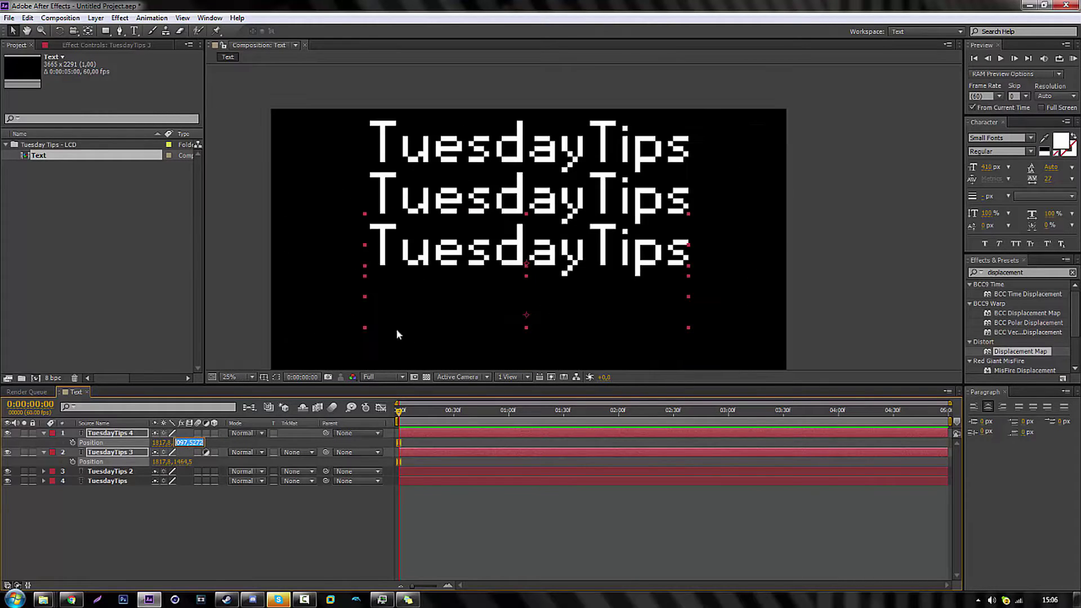
{"action": "left_click", "coordinate": [90, 504]}
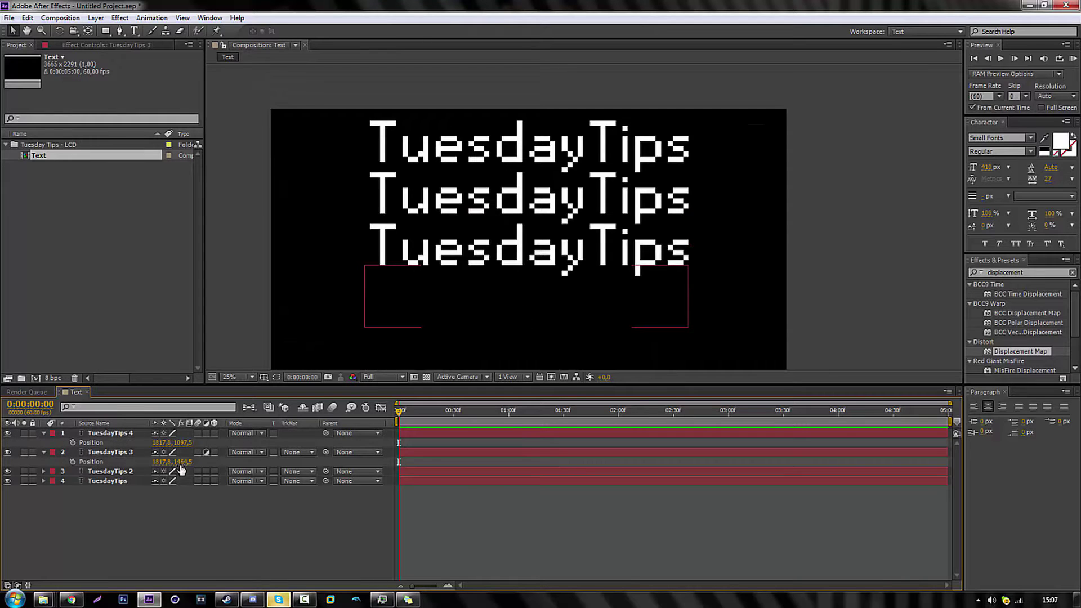
{"action": "left_click_drag", "start_coordinate": [182, 463], "coordinate": [204, 463]}
{"action": "scroll", "coordinate": [394, 288], "scroll_direction": "down", "scroll_amount": 1}
{"action": "scroll", "coordinate": [507, 257], "scroll_direction": "up", "scroll_amount": 1}
{"action": "left_click", "coordinate": [532, 252]}
{"action": "left_click", "coordinate": [127, 453]}
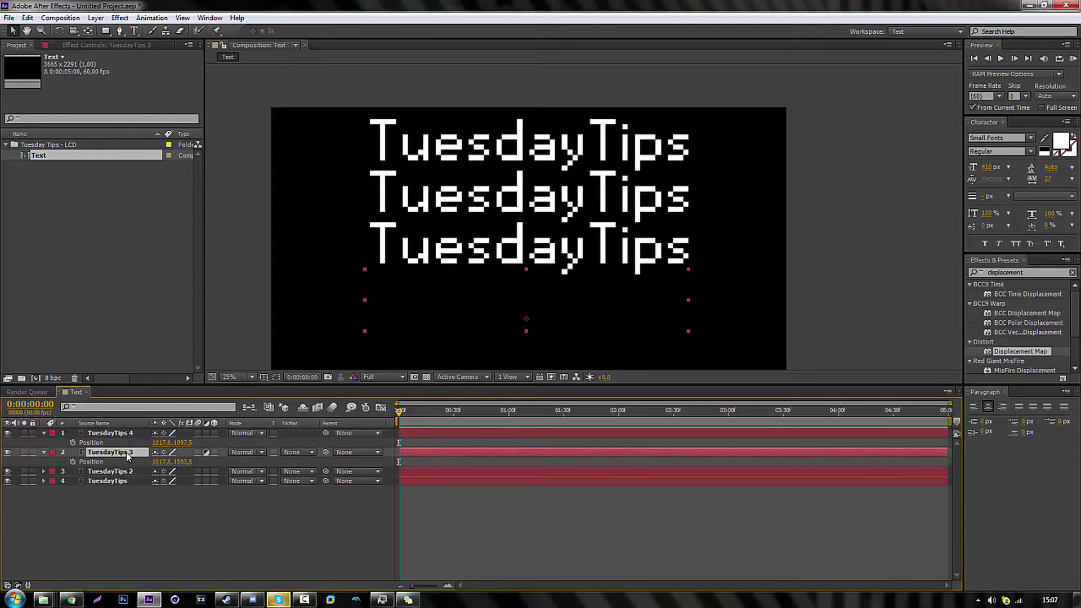
{"action": "key", "text": "ctrl+t"}
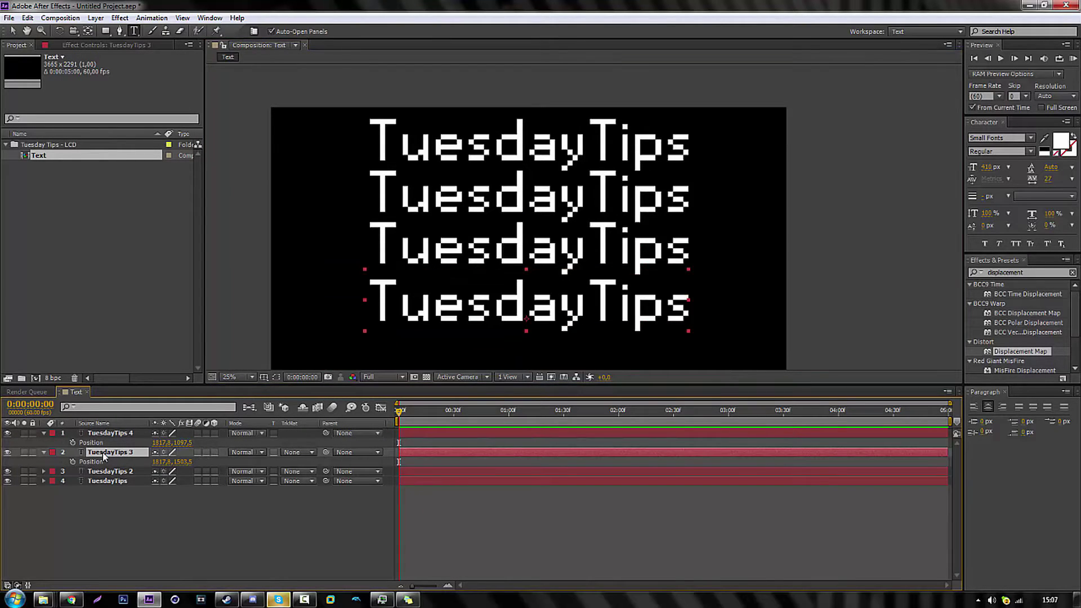
{"action": "left_click", "coordinate": [44, 453]}
{"action": "left_click", "coordinate": [43, 433]}
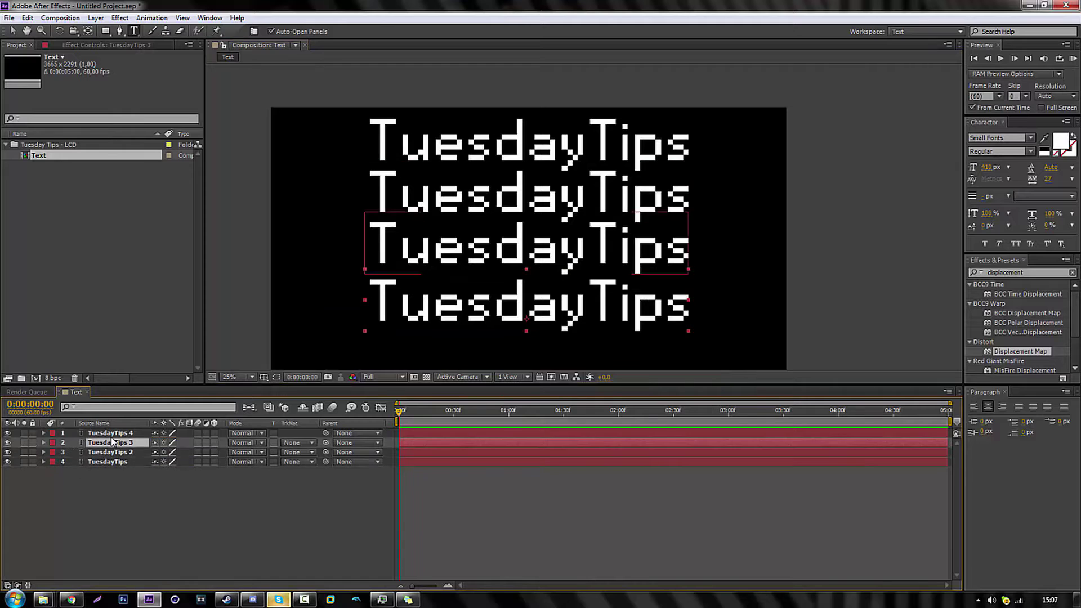
- Duplicate the TuesdayTips 3 and 4 layers and move the copies down to vertical positions of about 1803.5 and 2209.5
{"action": "key", "text": "comma"}
{"action": "key", "text": "comma"}
{"action": "key", "text": "period"}
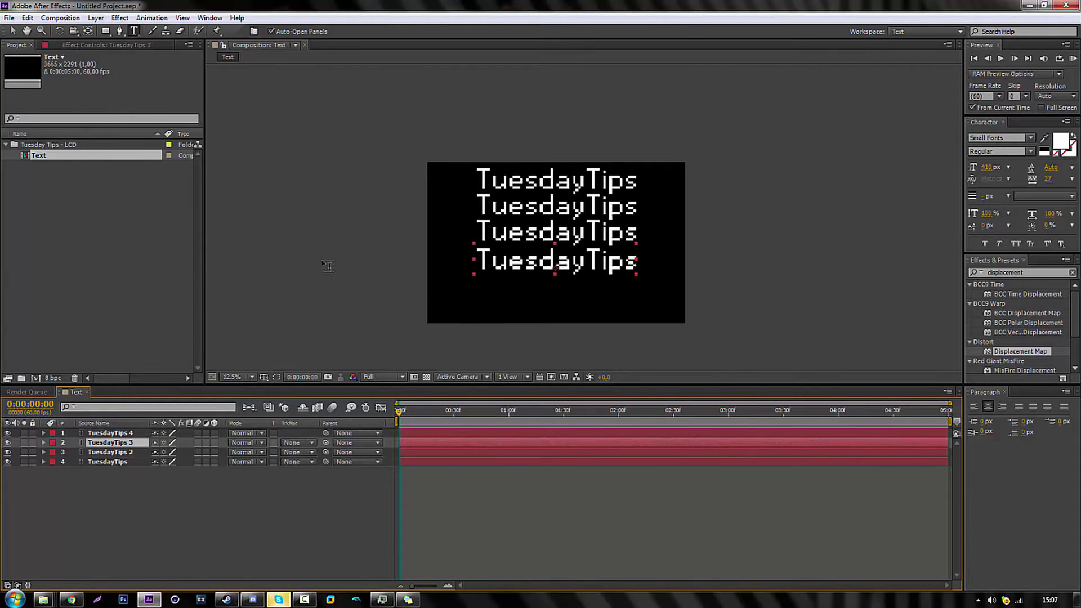
{"action": "left_click", "coordinate": [113, 433], "text": "shift"}
{"action": "key", "text": "ctrl+d"}
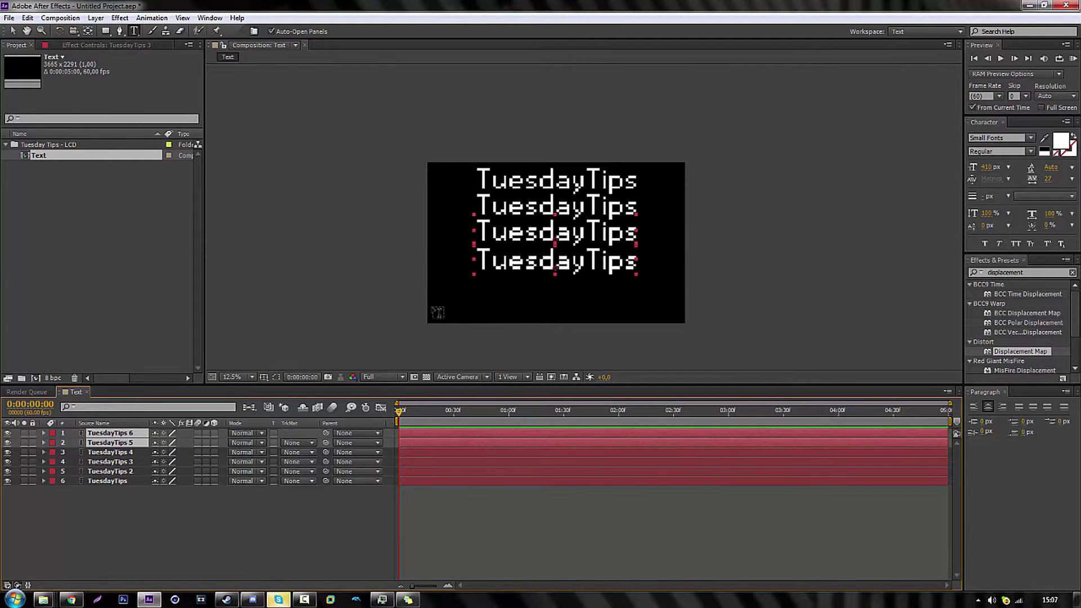
{"action": "key", "text": "p"}
{"action": "left_click_drag", "start_coordinate": [183, 462], "coordinate": [366, 469]}
{"action": "left_click_drag", "start_coordinate": [183, 463], "coordinate": [252, 462]}
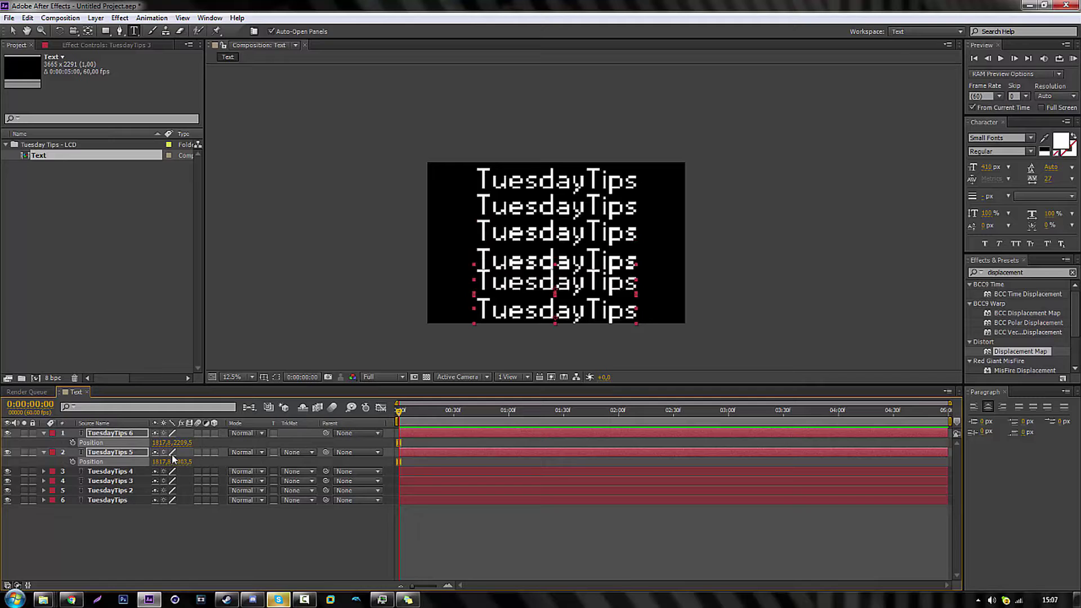
- Adjust the TuesdayTips 3 line's vertical position up close so its gap matches that of the lines above
{"action": "left_click", "coordinate": [125, 482]}
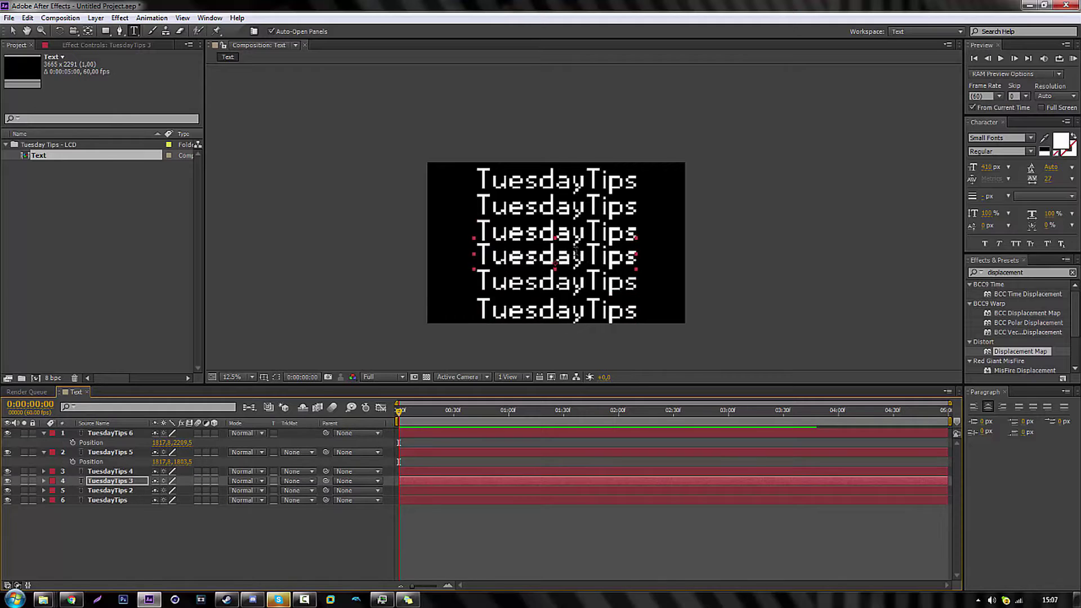
{"action": "key", "text": "period"}
{"action": "key", "text": "period"}
{"action": "left_click_drag", "start_coordinate": [501, 318], "coordinate": [510, 219]}
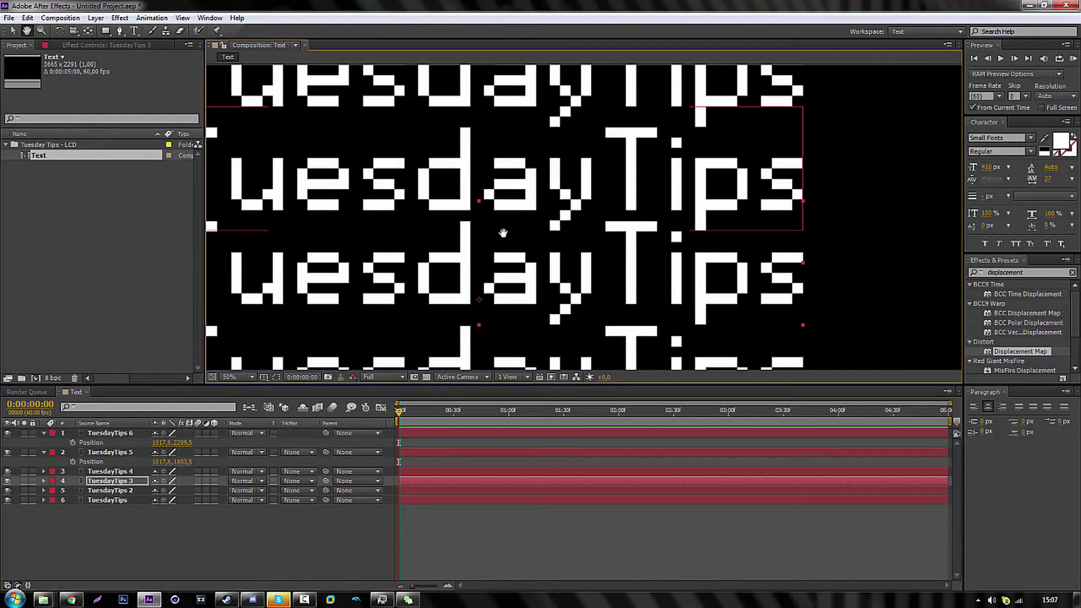
{"action": "left_click", "coordinate": [123, 483]}
{"action": "key", "text": "Down"}
{"action": "key", "text": "Down"}
{"action": "key", "text": "Down"}
{"action": "key", "text": "Down"}
{"action": "key", "text": "Down"}
{"action": "key", "text": "Down"}
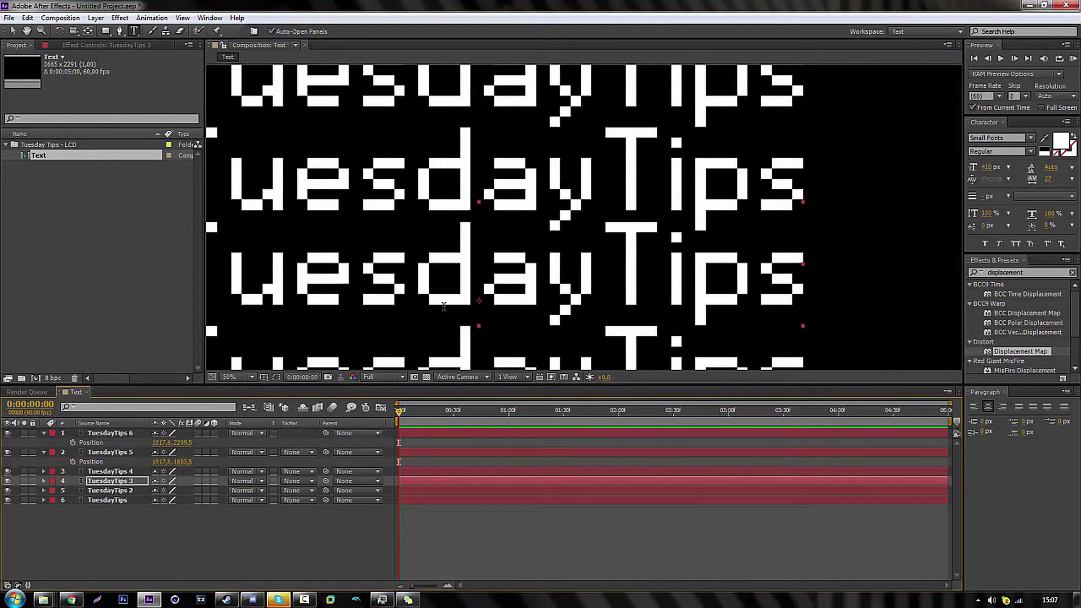
{"action": "key", "text": "Down"}
{"action": "key", "text": "Down"}
{"action": "key", "text": "Down"}
{"action": "key", "text": "Down"}
{"action": "key", "text": "Down"}
{"action": "key", "text": "Down"}
{"action": "key", "text": "Down"}
{"action": "key", "text": "Down"}
{"action": "key", "text": "Down"}
{"action": "key", "text": "Down"}
{"action": "key", "text": "Down"}
{"action": "key", "text": "Down"}
{"action": "key", "text": "Down"}
{"action": "key", "text": "Down"}
{"action": "key", "text": "Down"}
{"action": "key", "text": "Down"}
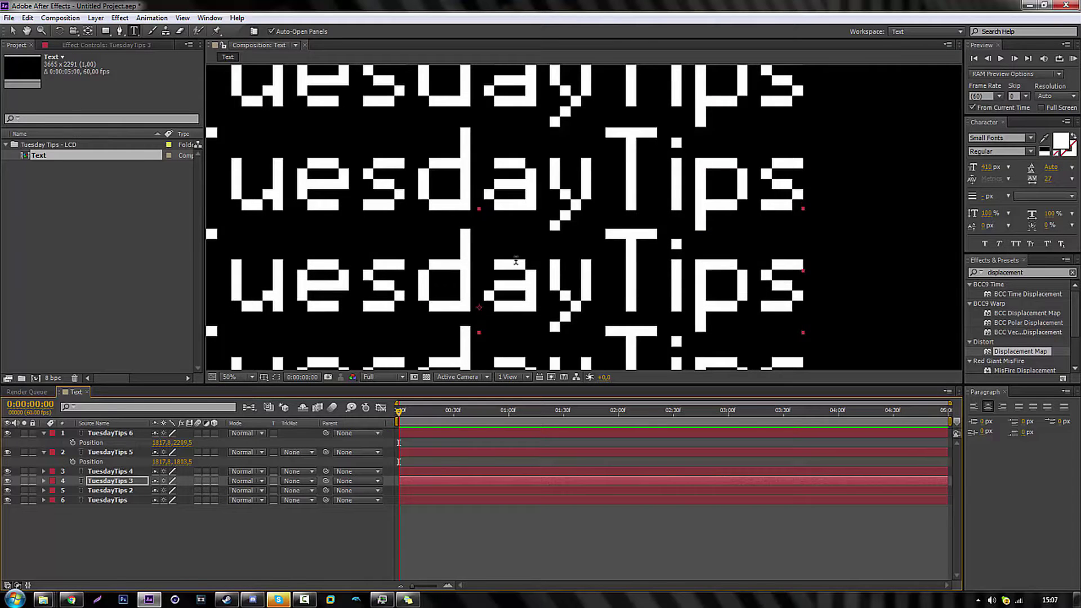
- Nudge the TuesdayTips 5 line down to a vertical position of 1819.5 to even its gap with the line above
{"action": "scroll", "coordinate": [503, 266], "scroll_direction": "down", "scroll_amount": 2}
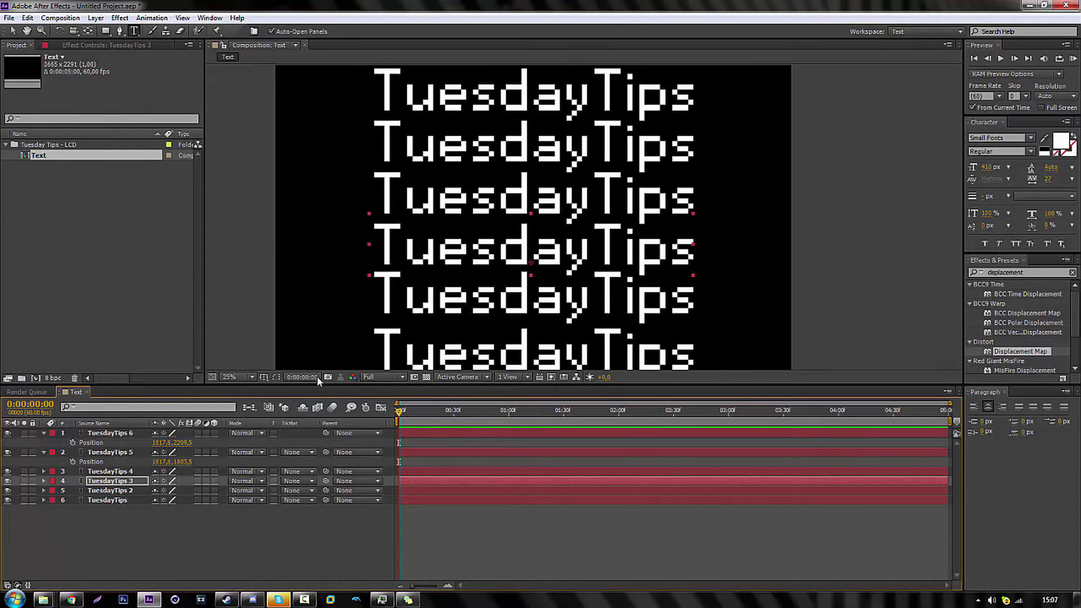
{"action": "left_click", "coordinate": [109, 472]}
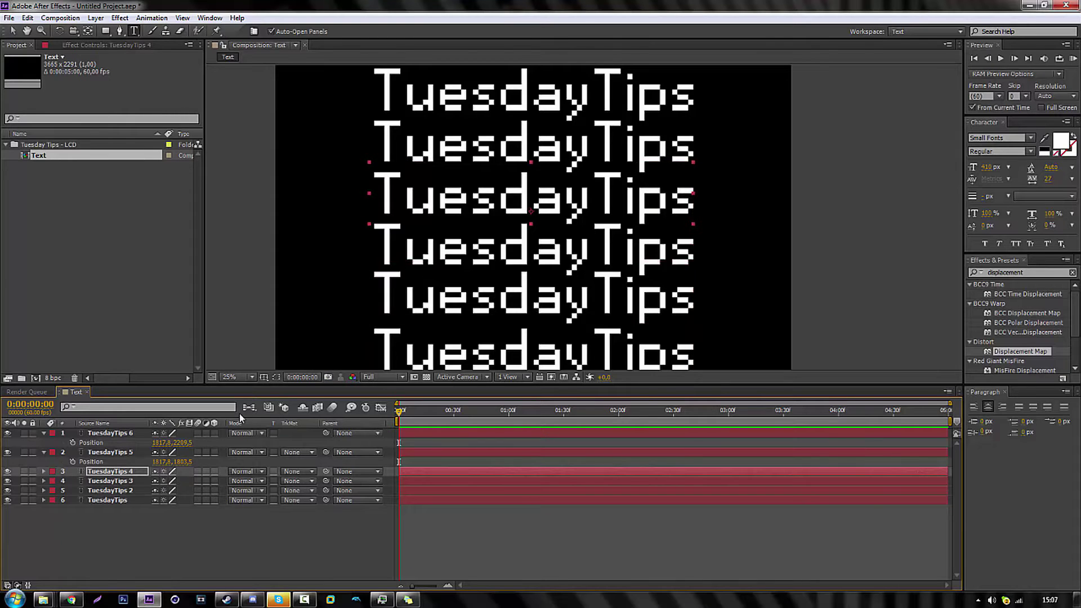
{"action": "left_click", "coordinate": [127, 452]}
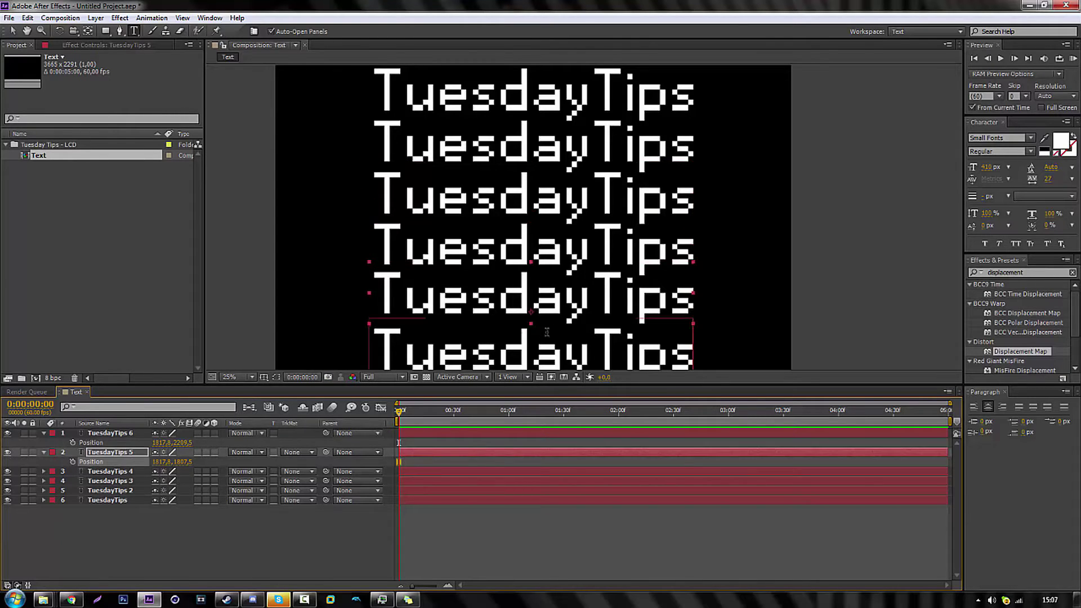
{"action": "left_click_drag", "start_coordinate": [572, 309], "coordinate": [571, 312]}
{"action": "key", "text": "Up"}
{"action": "key", "text": "Up"}
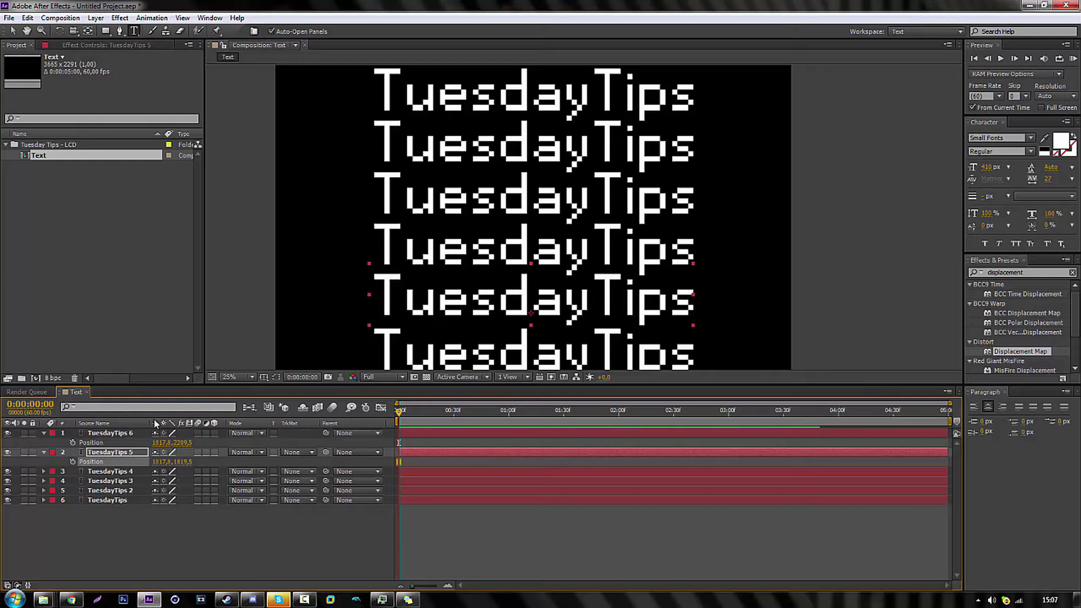
- Raise the TuesdayTips 6 line to a vertical position of 2177.5 to even its gap with the line above
{"action": "left_click", "coordinate": [144, 433]}
{"action": "key", "text": "Up"}
{"action": "left_click_drag", "start_coordinate": [581, 362], "coordinate": [581, 359]}
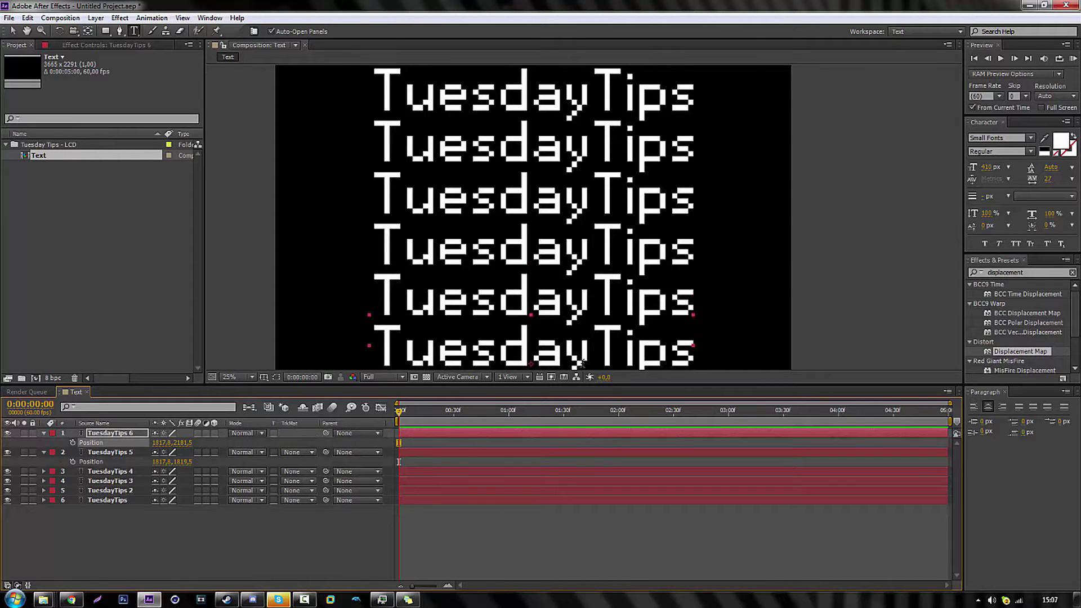
{"action": "key", "text": "comma"}
{"action": "left_click", "coordinate": [460, 336]}
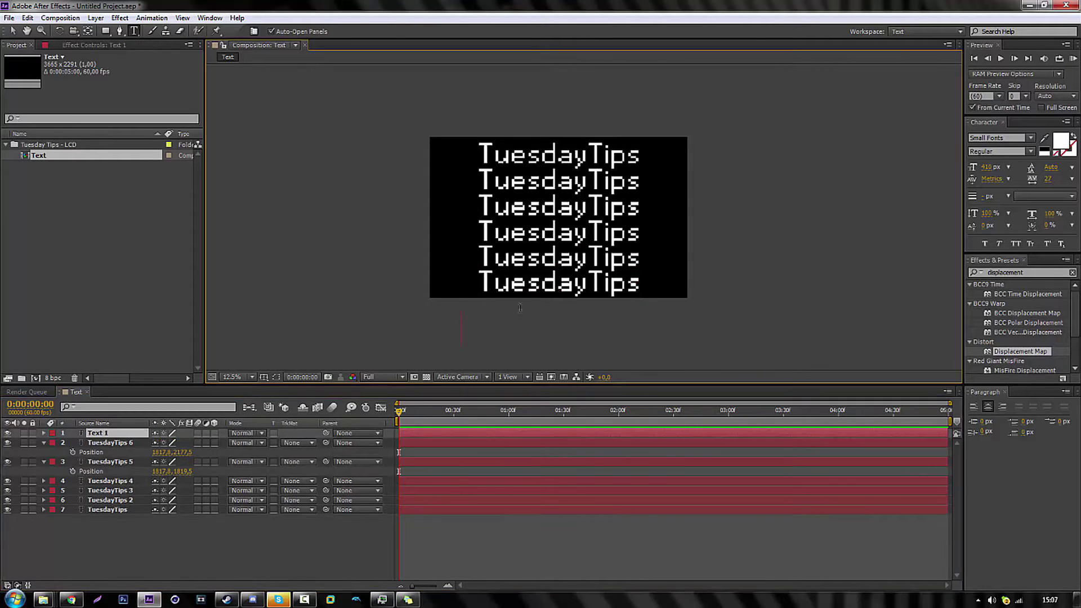
{"action": "left_click", "coordinate": [107, 443]}
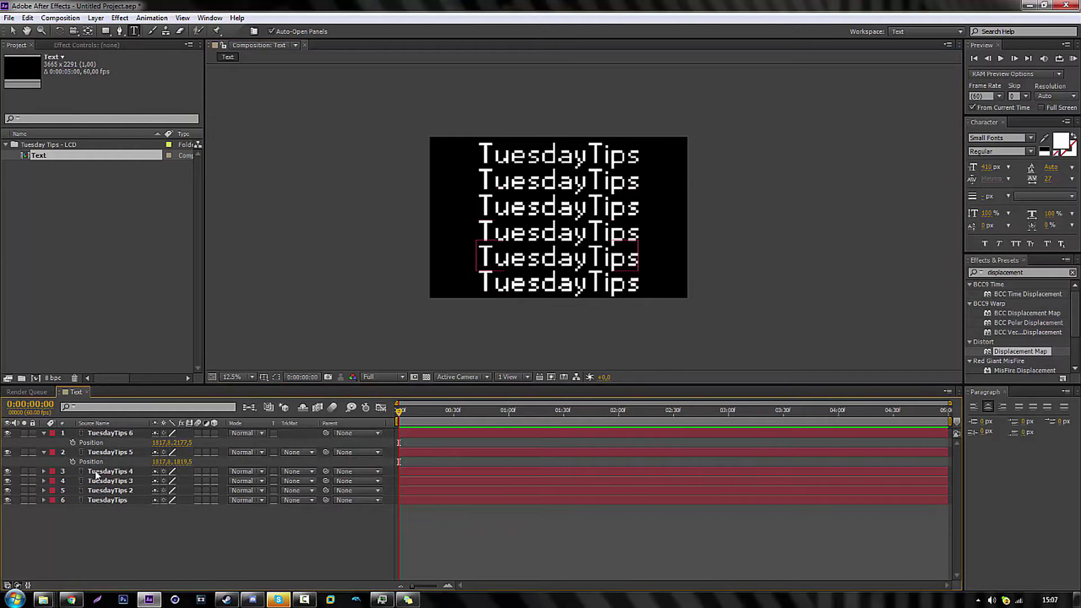
- Select all six TuesdayTips layers, collapse their properties, and nudge the whole text block up slightly within the frame
{"action": "left_click", "coordinate": [103, 500], "text": "shift"}
{"action": "left_click", "coordinate": [49, 452]}
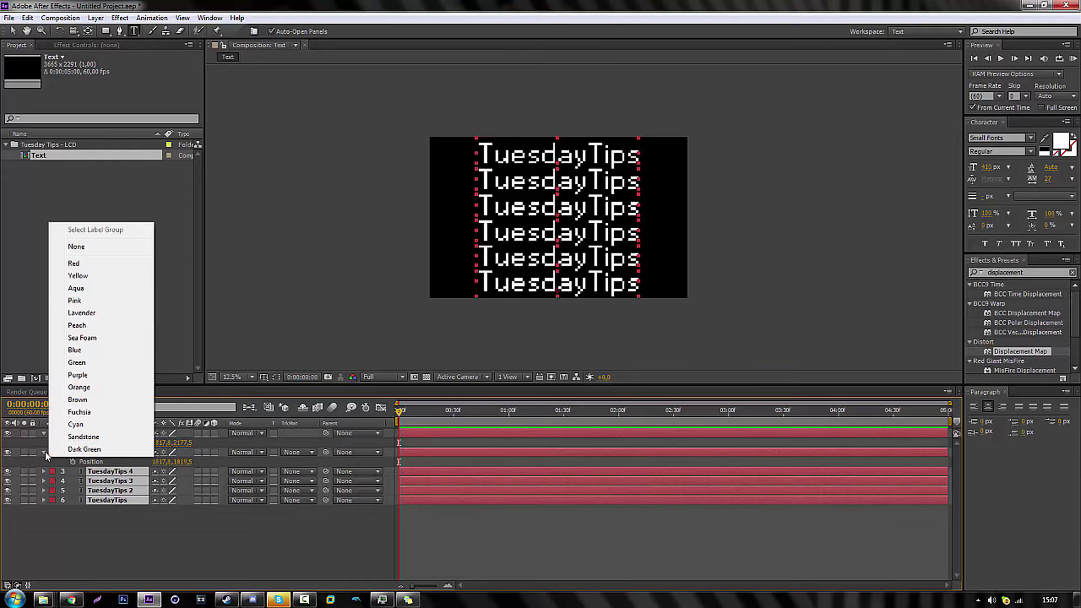
{"action": "left_click", "coordinate": [44, 452]}
{"action": "key", "text": "Up"}
{"action": "key", "text": "Up"}
{"action": "key", "text": "Up"}
{"action": "key", "text": "Up"}
{"action": "key", "text": "Up"}
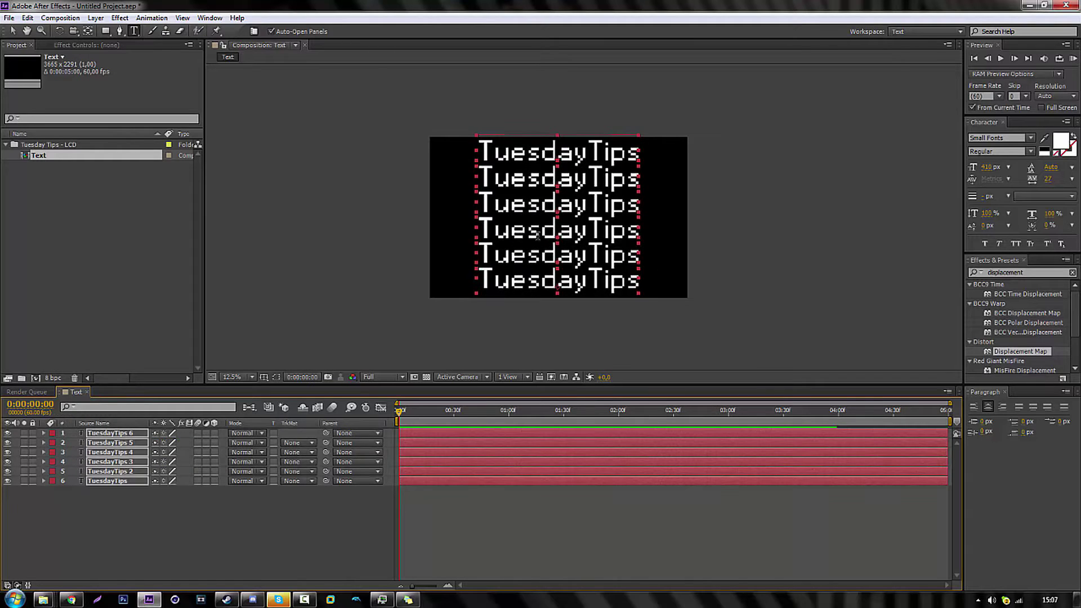
- Switch back to the Selection tool and deselect all layers
{"action": "left_click", "coordinate": [418, 335]}
{"action": "key", "text": "ctrl+z"}
{"action": "left_click", "coordinate": [13, 31]}
{"action": "left_click", "coordinate": [310, 243]}
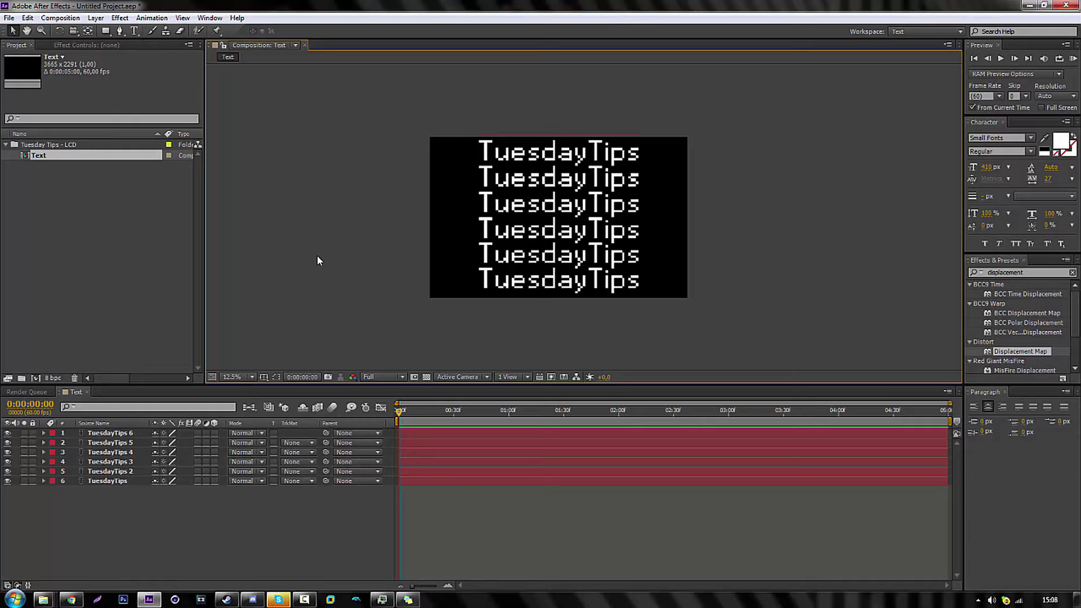
- Create a white solid layer at the composition size of 3665 x 2291 px
{"action": "left_click", "coordinate": [95, 18]}
{"action": "left_click", "coordinate": [95, 17]}
{"action": "left_click", "coordinate": [95, 17]}
{"action": "mouse_move", "coordinate": [88, 32]}
{"action": "left_click", "coordinate": [241, 43]}
{"action": "left_click", "coordinate": [125, 192]}
{"action": "left_click_drag", "start_coordinate": [50, 62], "coordinate": [33, 4]}
{"action": "left_click", "coordinate": [259, 27]}
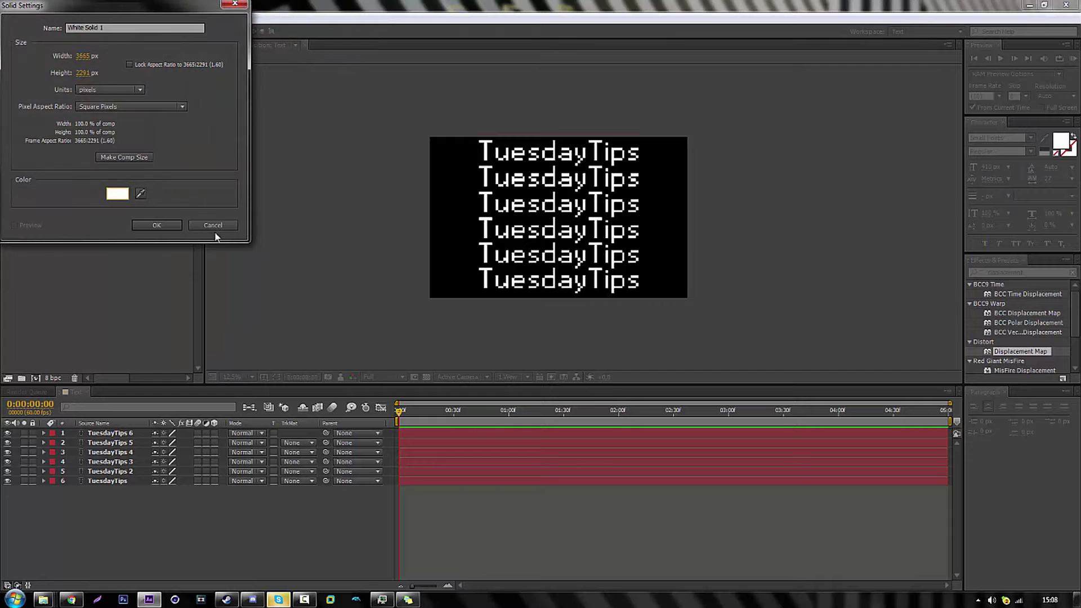
{"action": "left_click", "coordinate": [169, 225]}
- Shrink the white solid to a letter-sized block to compare it with the text lines, and delete its layer
{"action": "left_click_drag", "start_coordinate": [430, 297], "coordinate": [553, 230]}
{"action": "scroll", "coordinate": [551, 223], "scroll_direction": "up", "scroll_amount": 2}
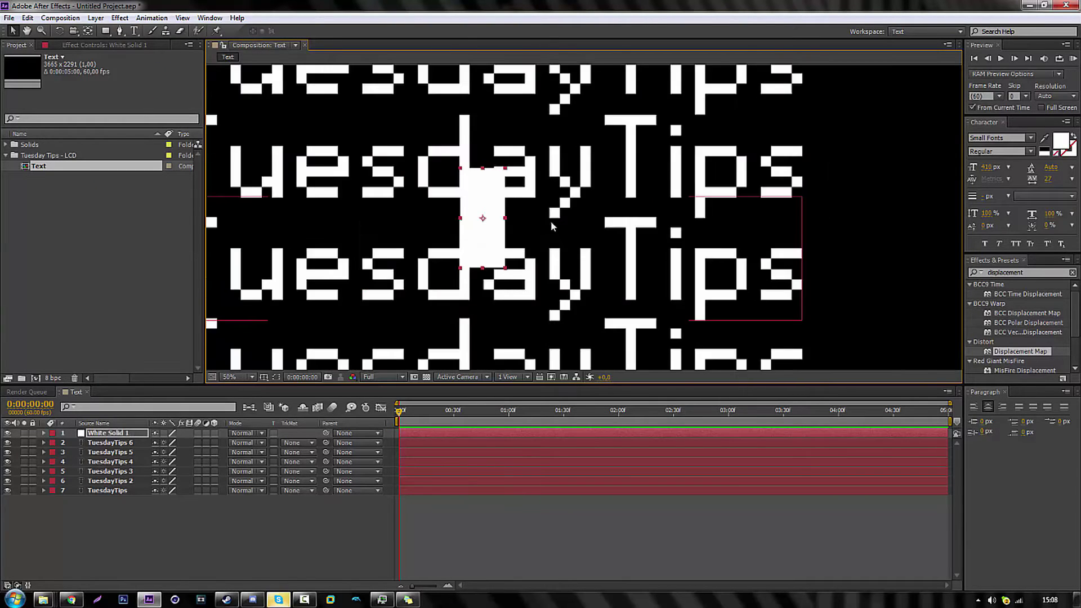
{"action": "key", "text": "comma"}
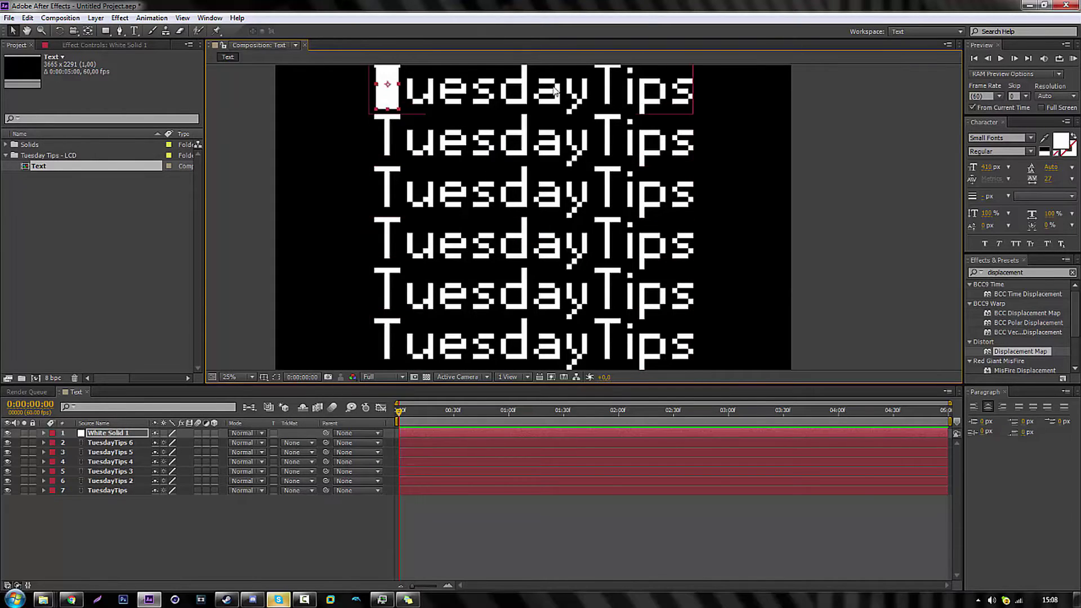
{"action": "left_click", "coordinate": [112, 434]}
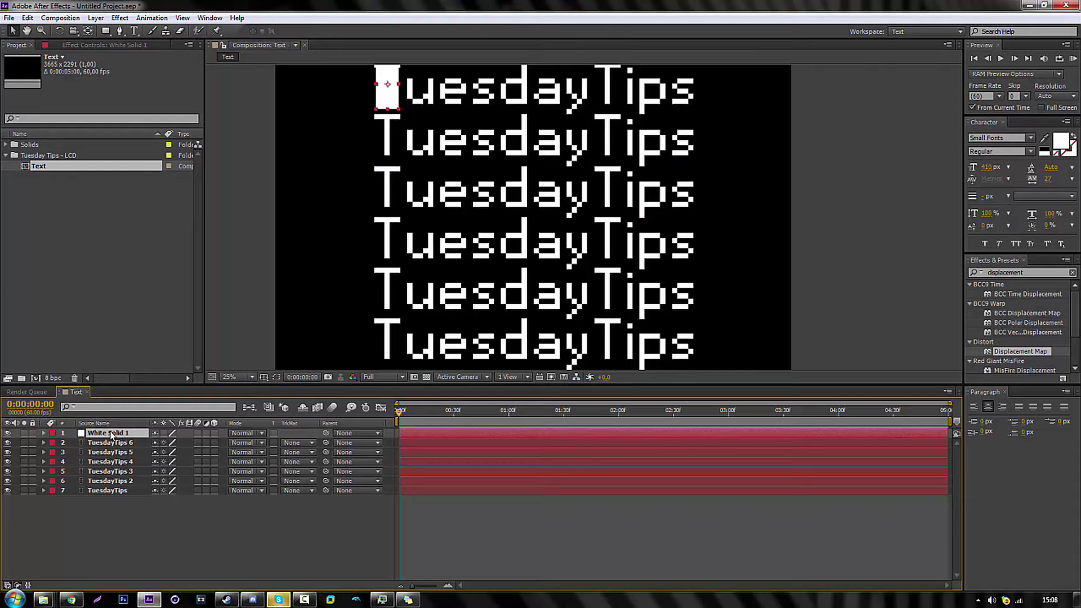
{"action": "key", "text": "Delete"}
{"action": "key", "text": "comma"}
{"action": "key", "text": "period"}
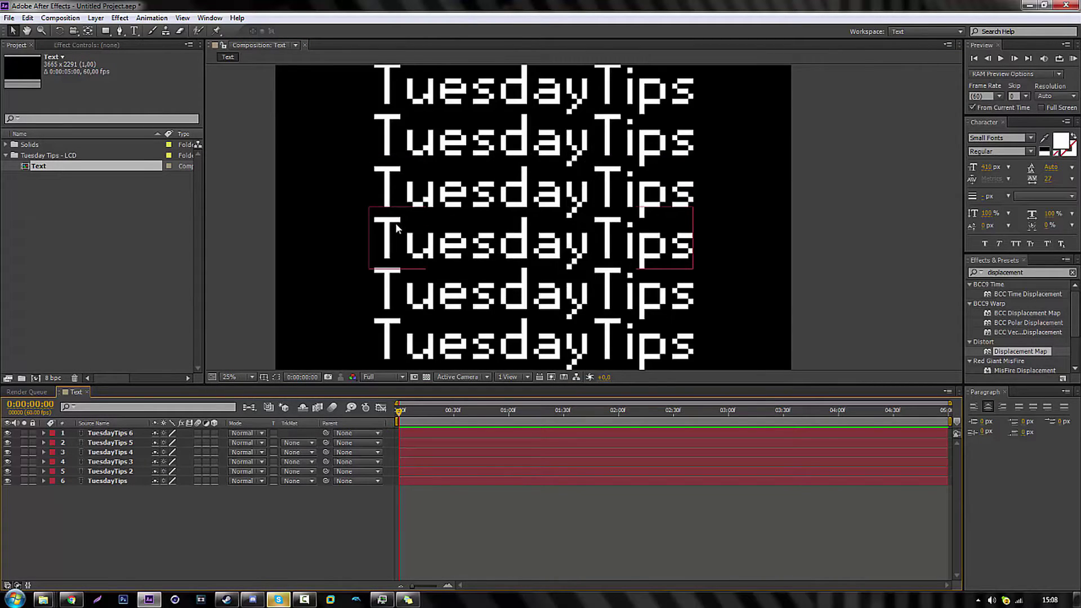
{"action": "key", "text": "comma"}
{"action": "key", "text": "period"}
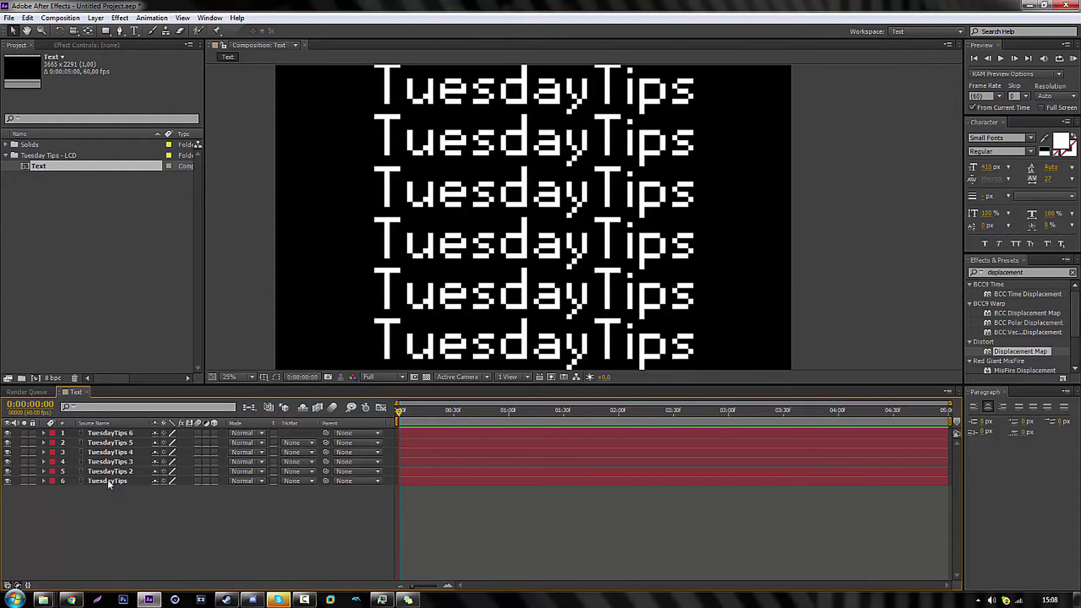
- Create a new composition named "Multiples Texts" at 3665 x 2291 px, 60 frames per second and five seconds long
{"action": "left_click", "coordinate": [31, 183]}
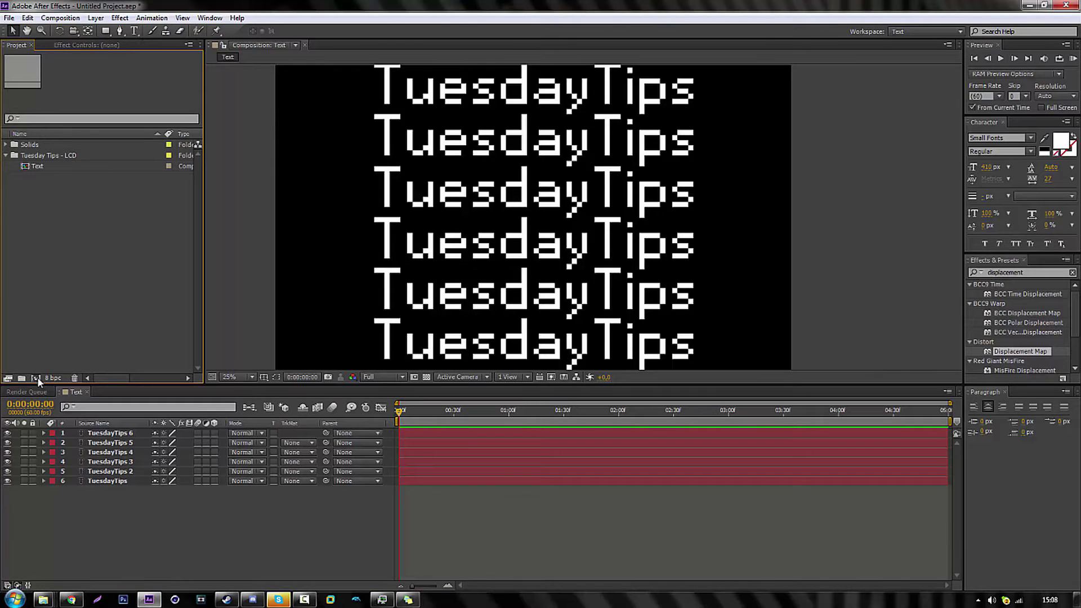
{"action": "left_click", "coordinate": [35, 377]}
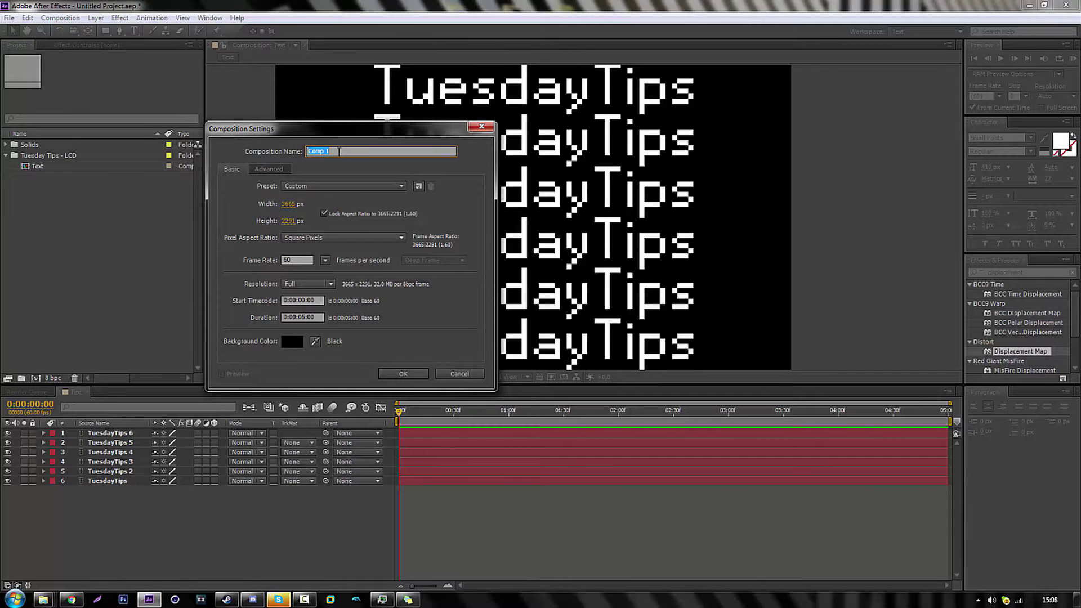
{"action": "type", "text": "Texts"}
{"action": "key", "text": "Return"}
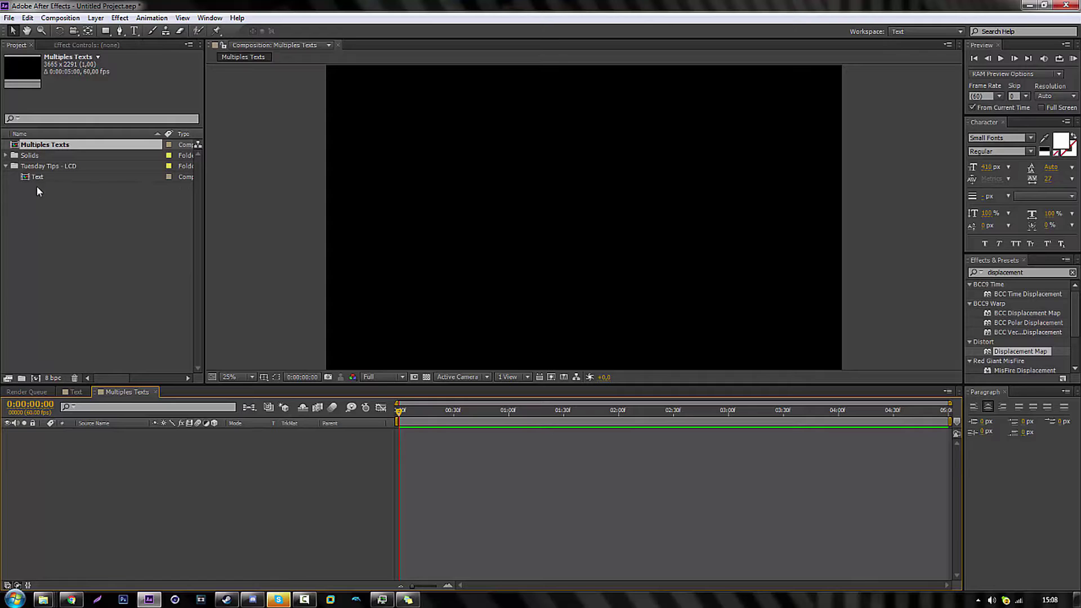